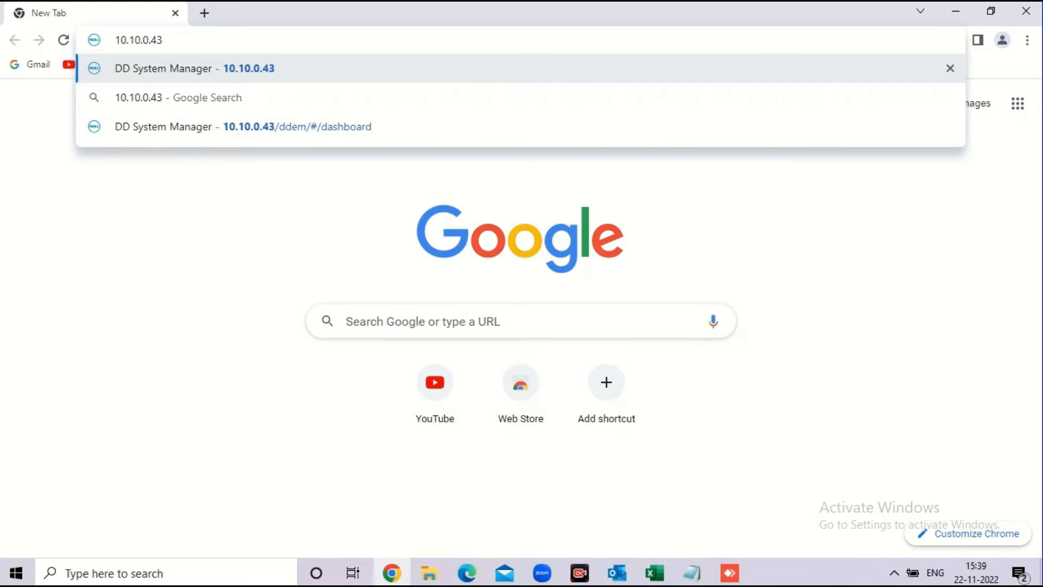
# Step: Open the DD System Manager at 10.10.0.43 and log in as sysadmin with the account password
pyautogui.press('Return')
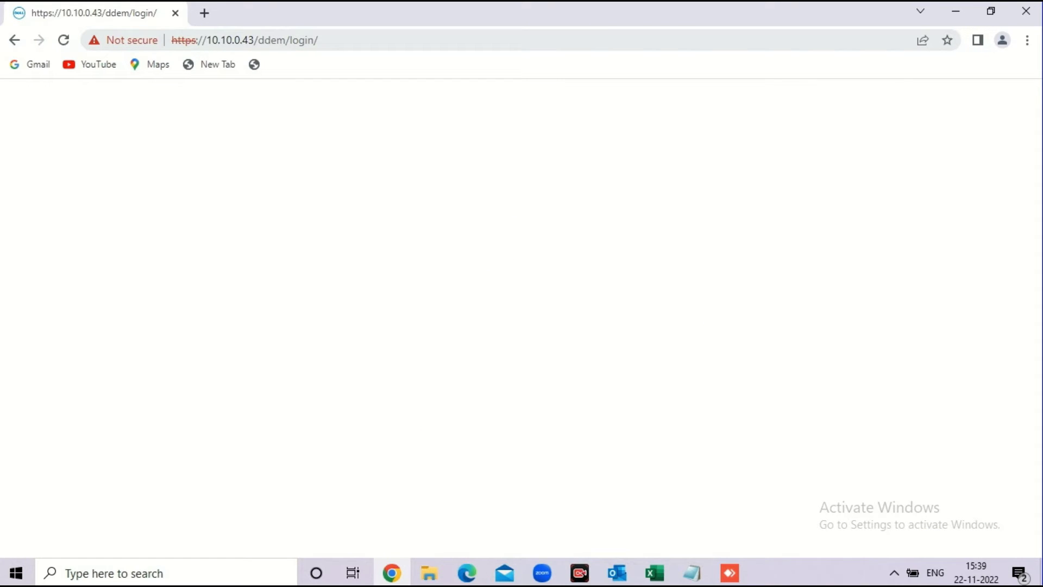
pyautogui.click(245, 40)
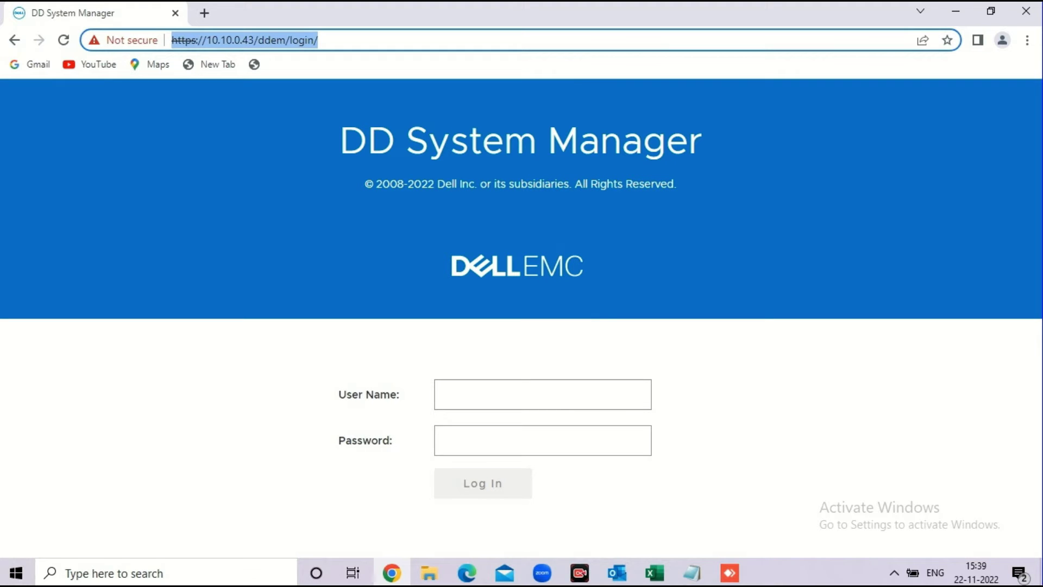
pyautogui.click(542, 395)
pyautogui.write('sysa')
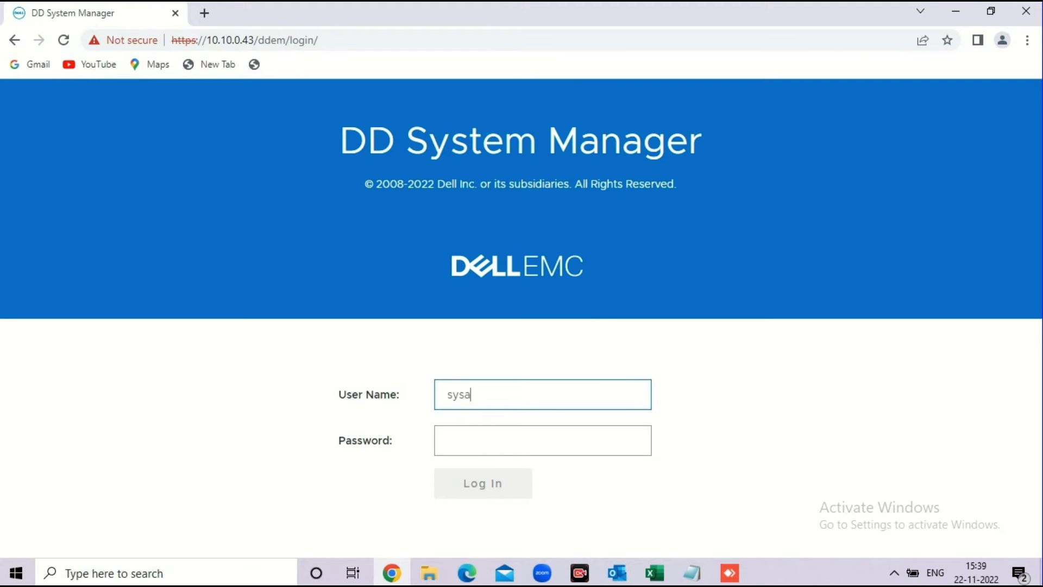
pyautogui.write('dmin')
pyautogui.press('Tab')
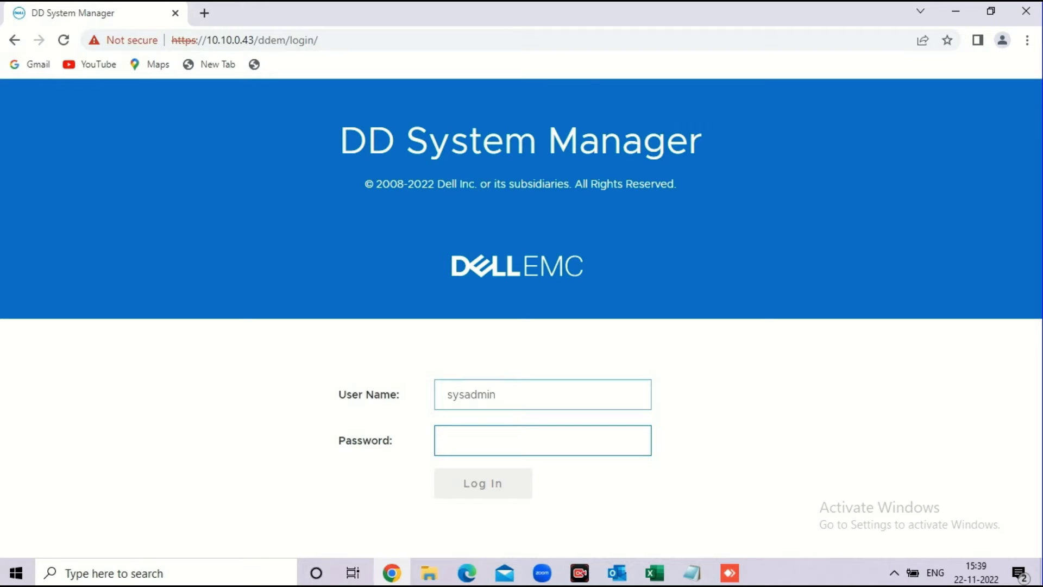
pyautogui.write('••')
pyautogui.press('Return')
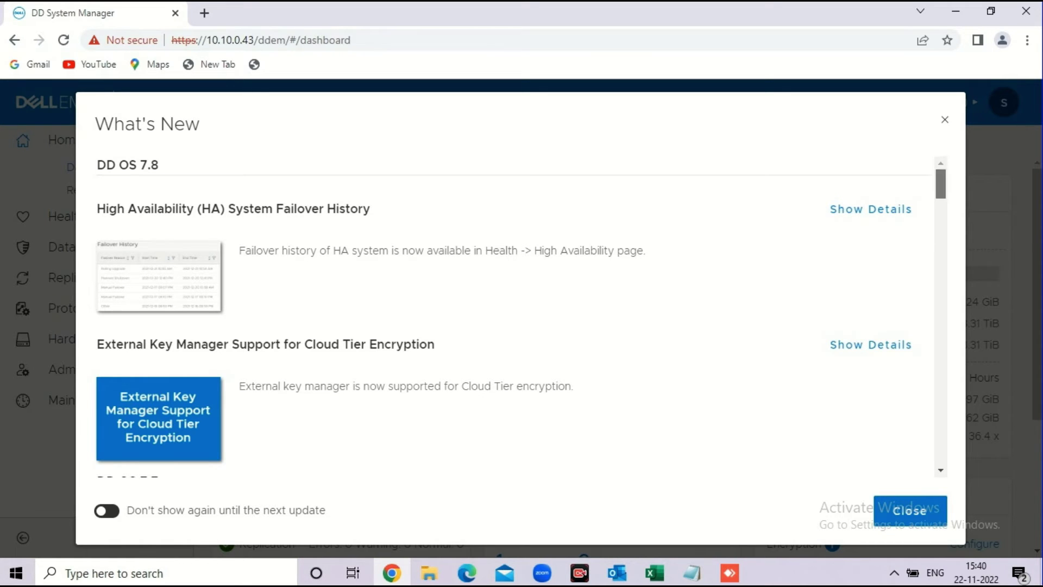
# Step: Look through the What's New release notes and close them
pyautogui.scroll(-5, 521, 316)
pyautogui.scroll(-3, 520, 316)
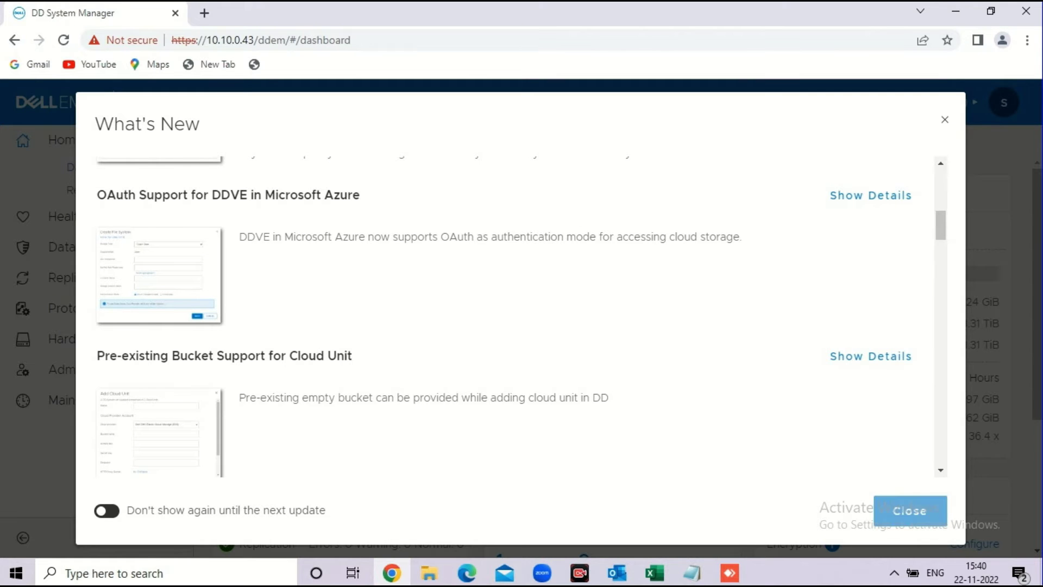
pyautogui.click(910, 510)
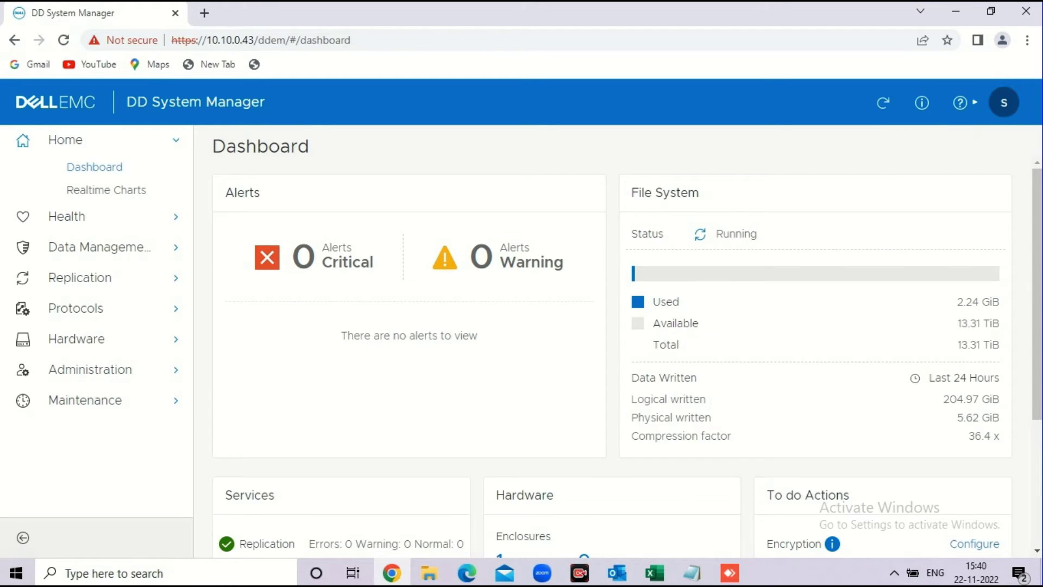
# Step: Examine the dashboard's alerts, file system usage, services and hardware, and view the realtime performance charts
pyautogui.scroll(-1, 628, 357)
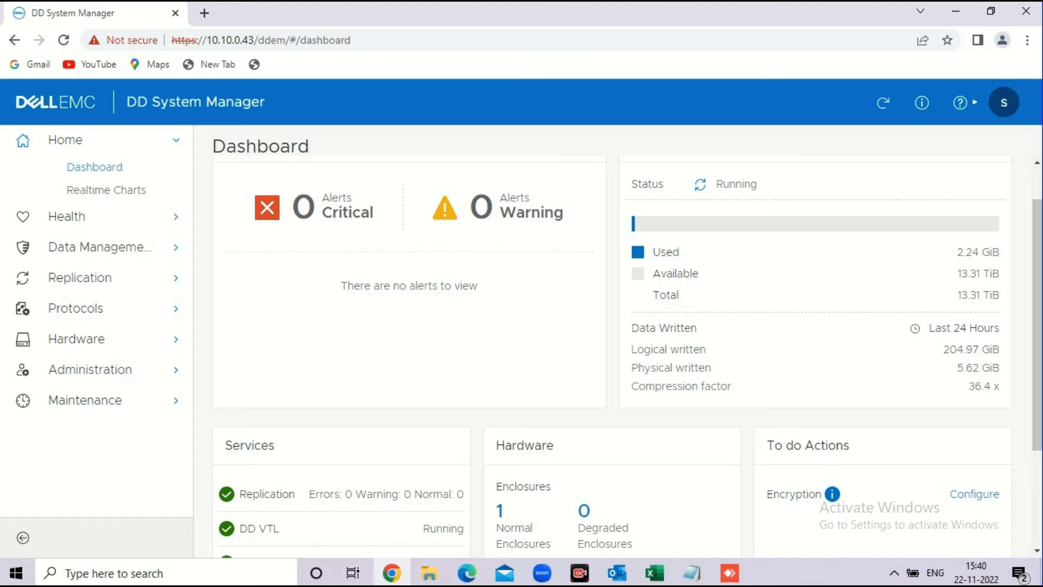
pyautogui.scroll(1, 628, 357)
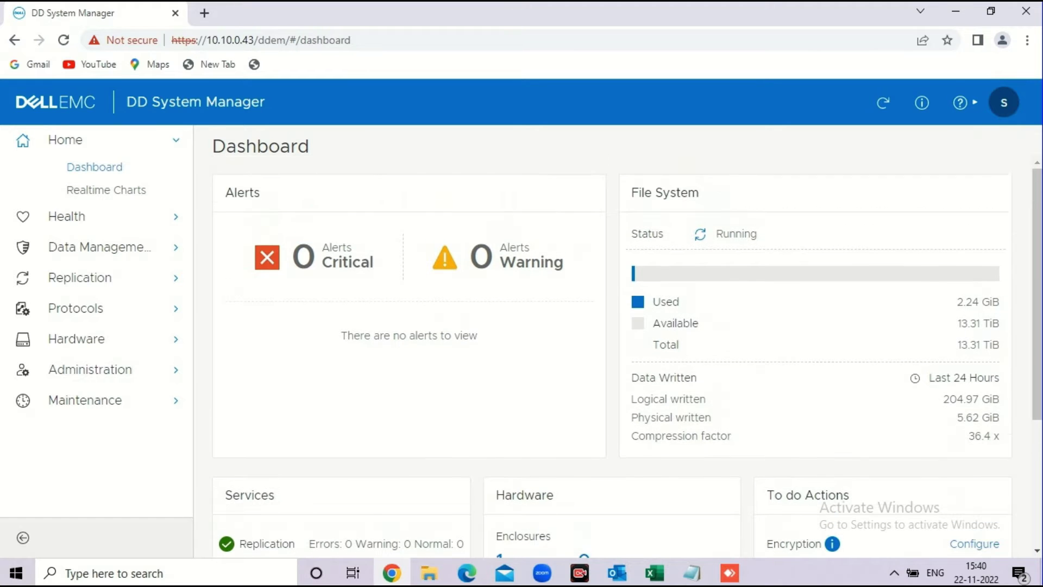
pyautogui.scroll(-2, 628, 358)
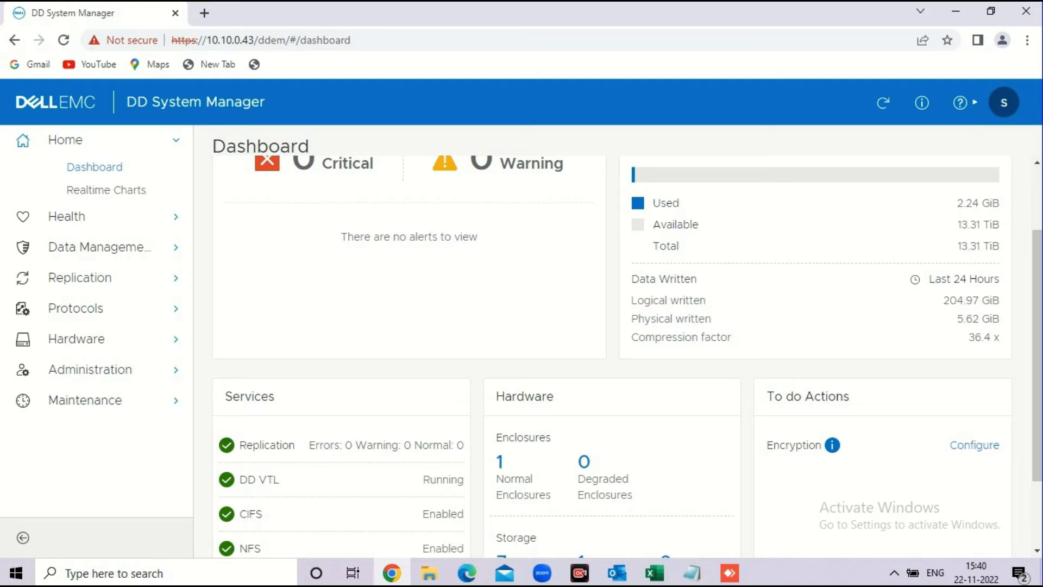
pyautogui.moveTo(957, 245); pyautogui.dragTo(1000, 203)
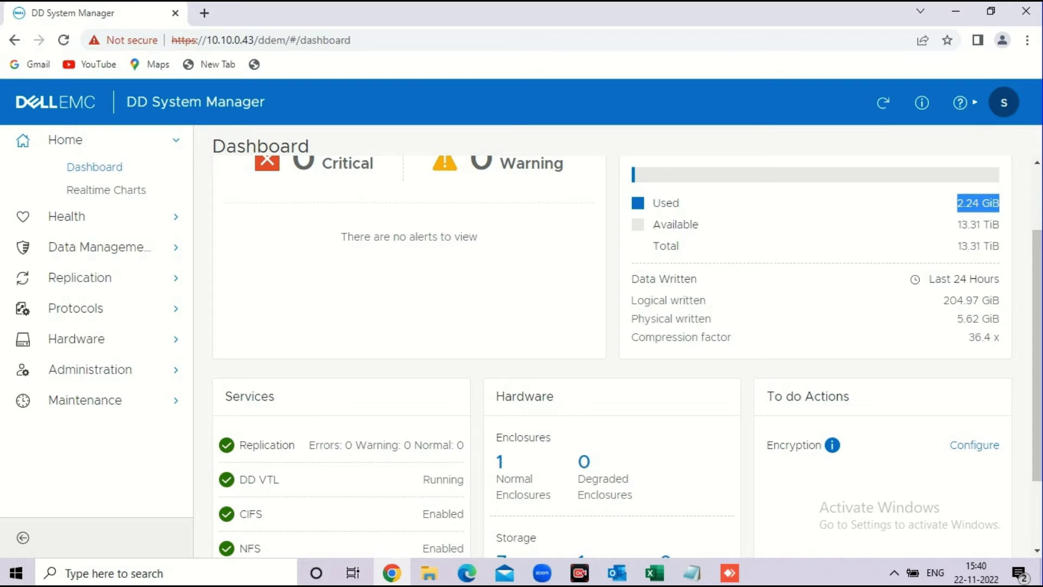
pyautogui.scroll(-2, 625, 353)
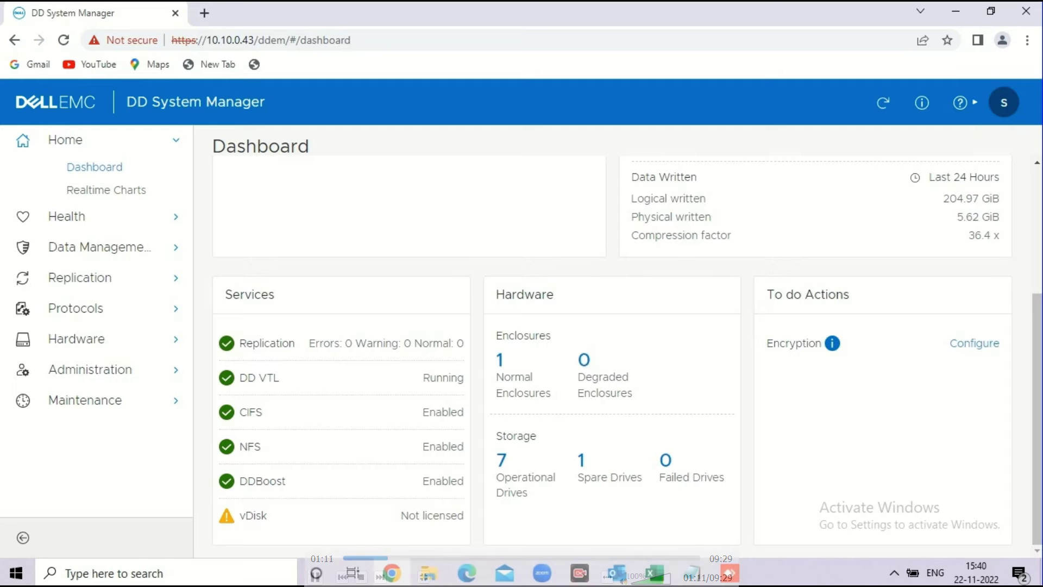
pyautogui.scroll(4, 620, 353)
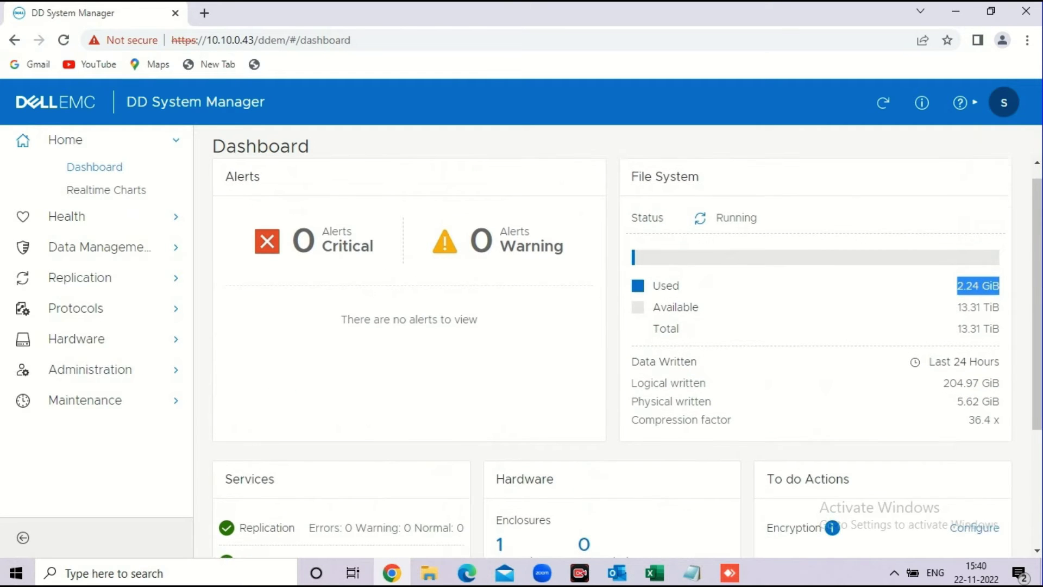
pyautogui.click(106, 190)
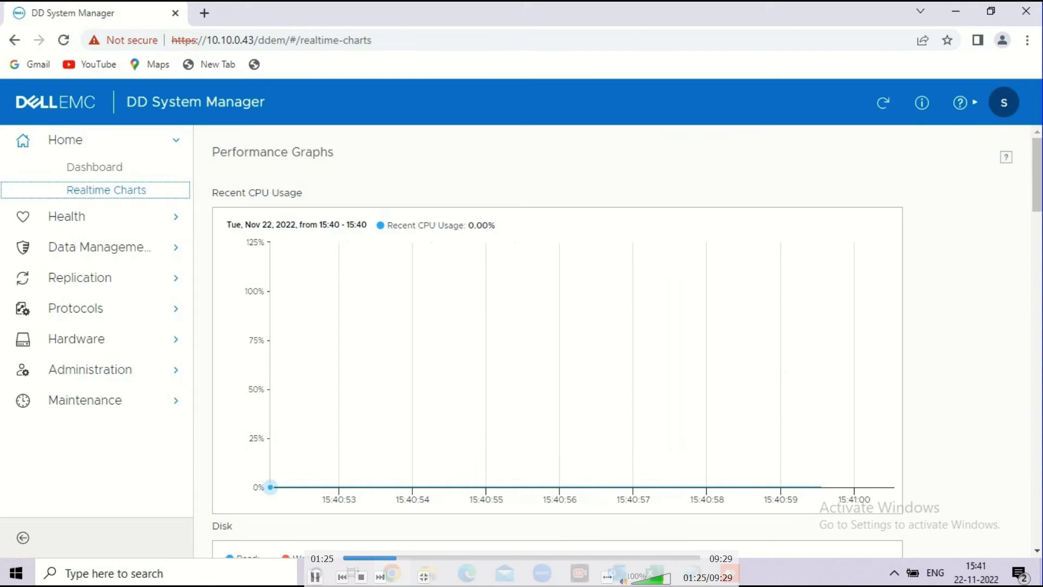
# Step: Examine the current health alerts and the details of the VTL entry in the alerts history
pyautogui.click(176, 216)
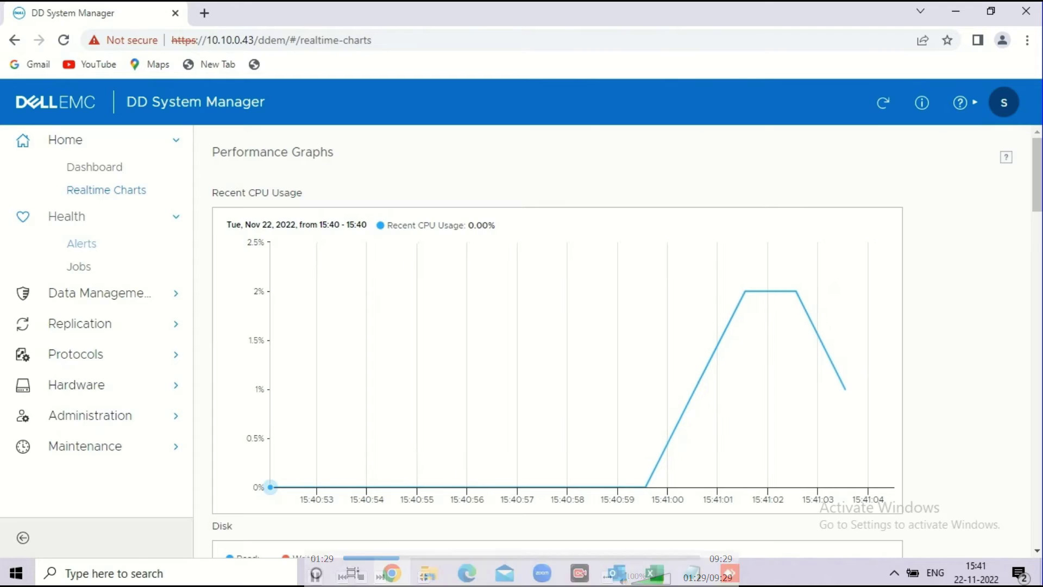
pyautogui.click(81, 243)
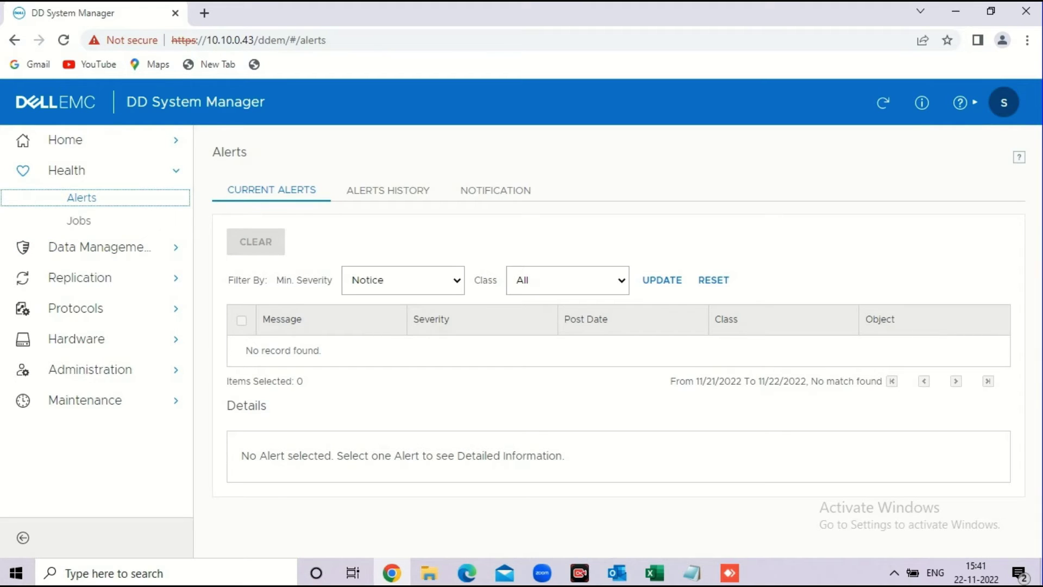
pyautogui.click(388, 190)
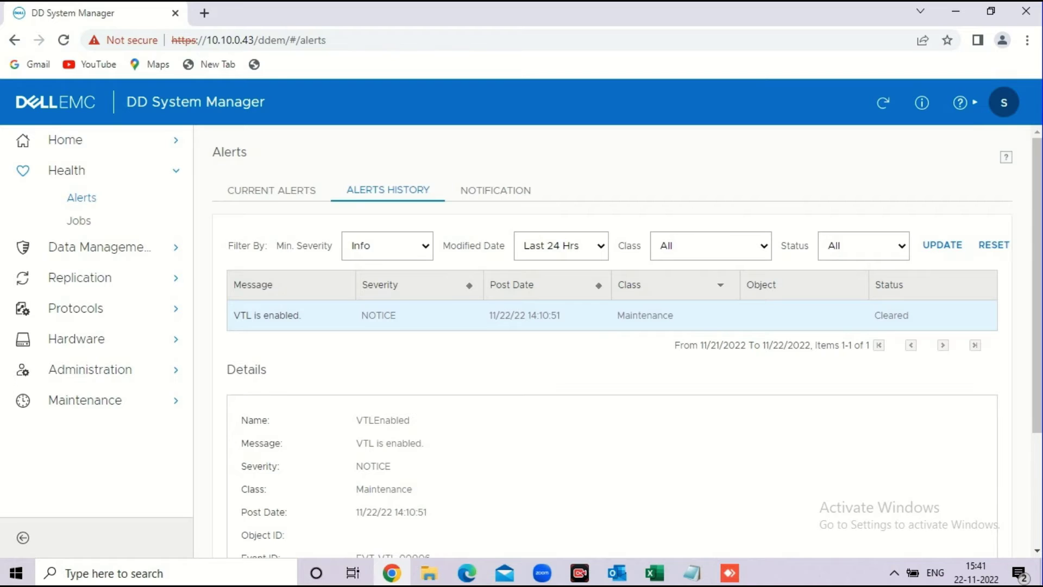
pyautogui.scroll(-3, 619, 342)
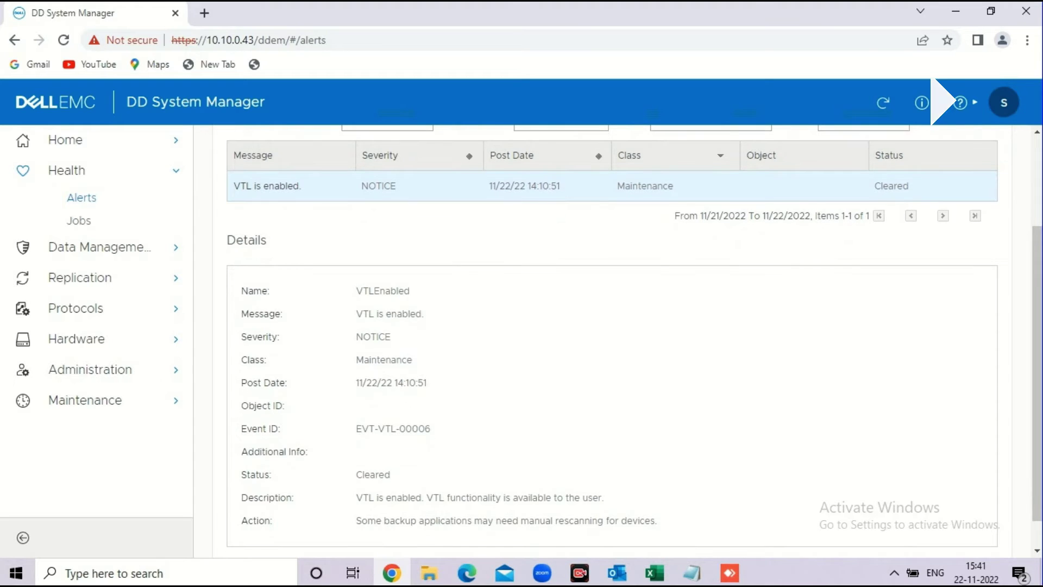
pyautogui.scroll(-1, 620, 343)
pyautogui.scroll(3, 619, 342)
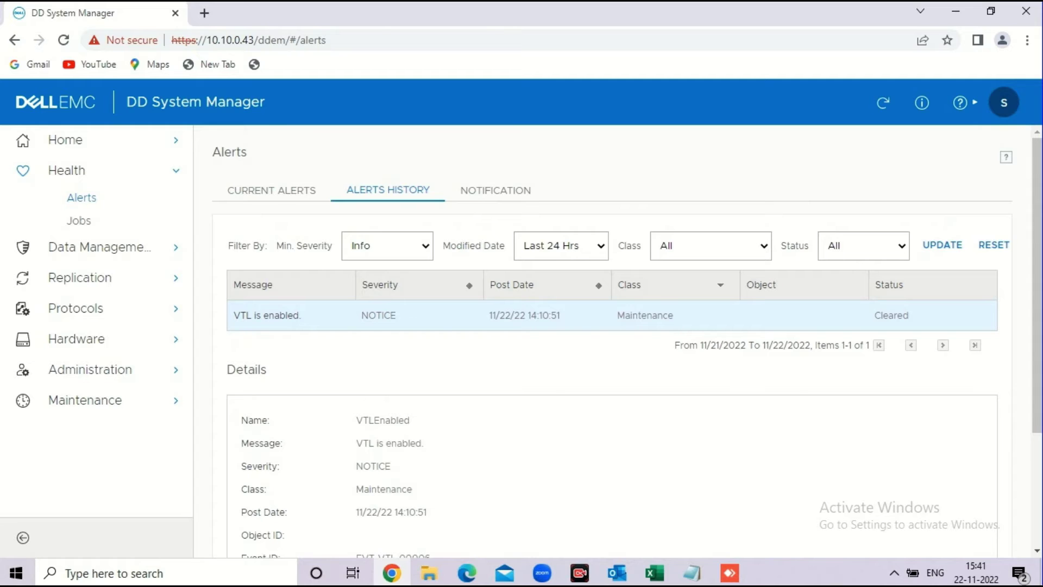
# Step: Examine the default notification group's class attributes and subscribers, and view the Health jobs list
pyautogui.click(495, 189)
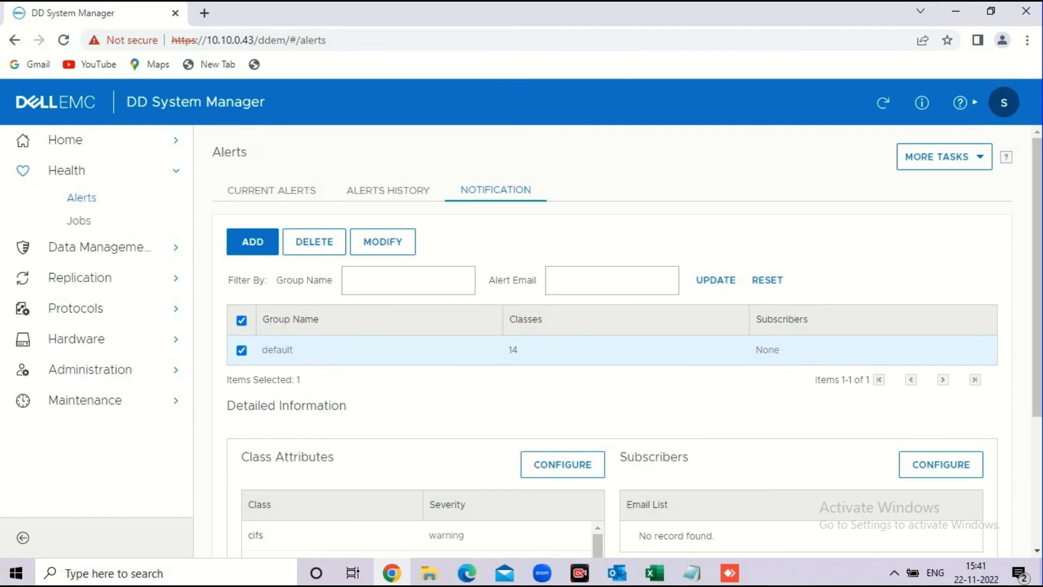
pyautogui.scroll(-3, 418, 467)
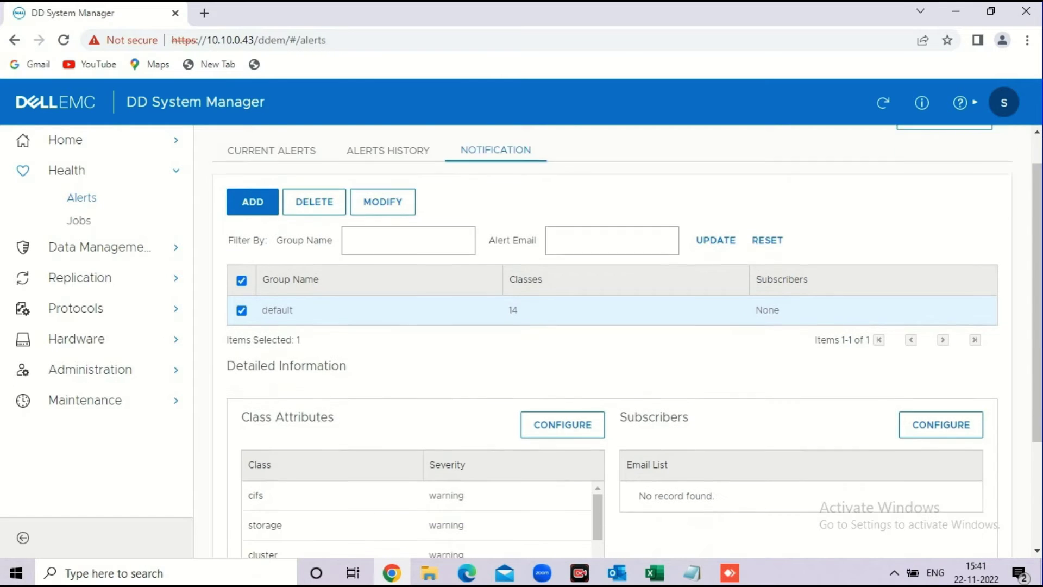
pyautogui.scroll(-1, 419, 467)
pyautogui.scroll(-5, 418, 468)
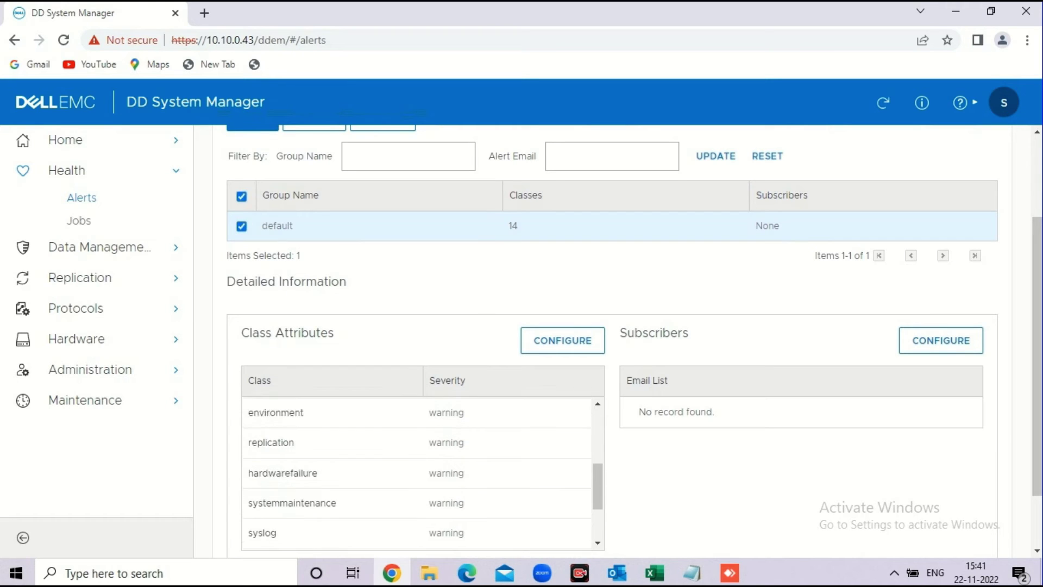
pyautogui.scroll(6, 419, 472)
pyautogui.scroll(3, 627, 345)
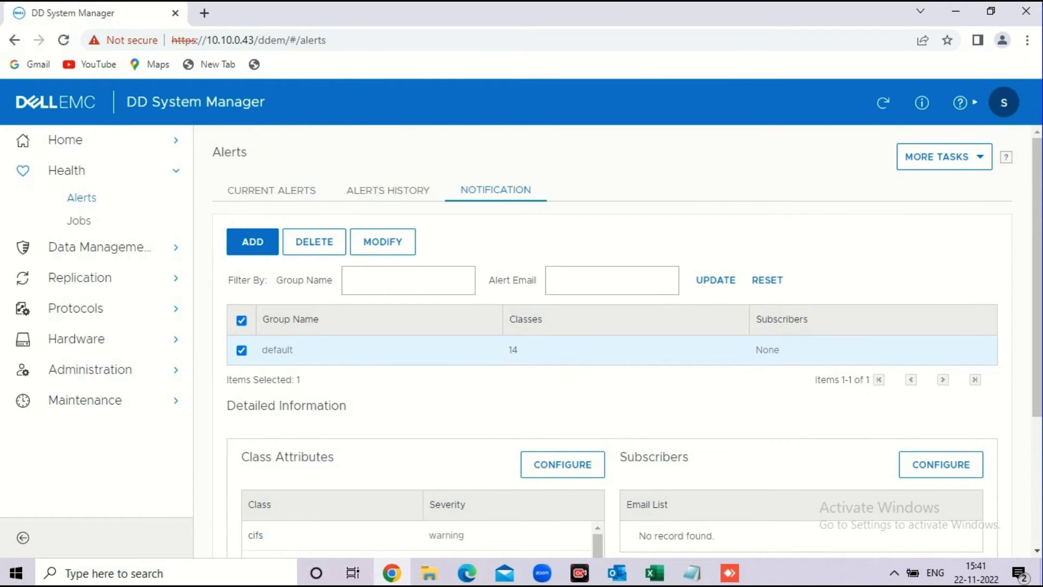
pyautogui.click(271, 191)
pyautogui.click(79, 220)
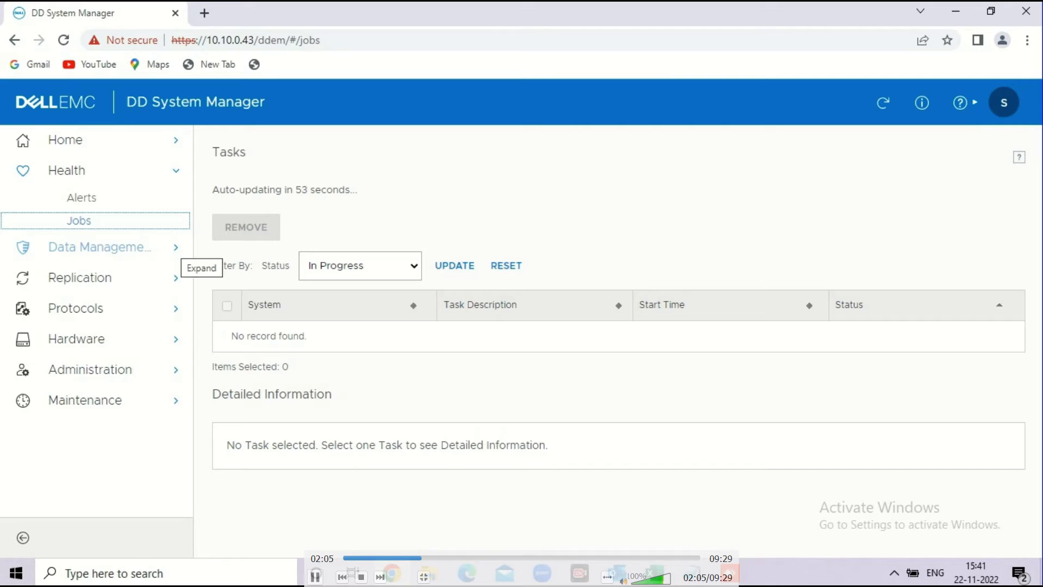
# Step: Open the file system summary under Data Management and highlight the active tier space usage figures
pyautogui.click(176, 247)
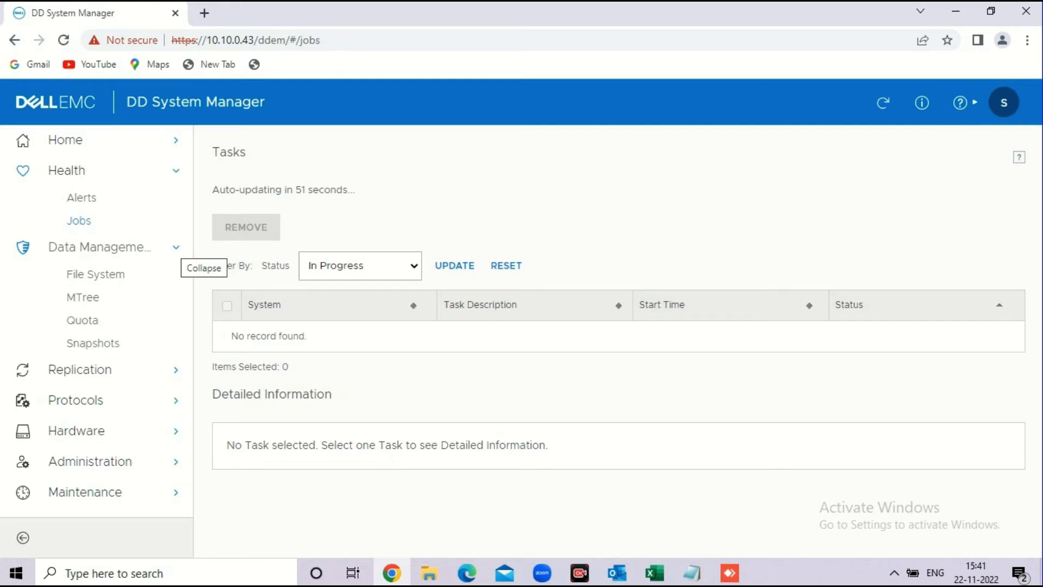
pyautogui.click(95, 274)
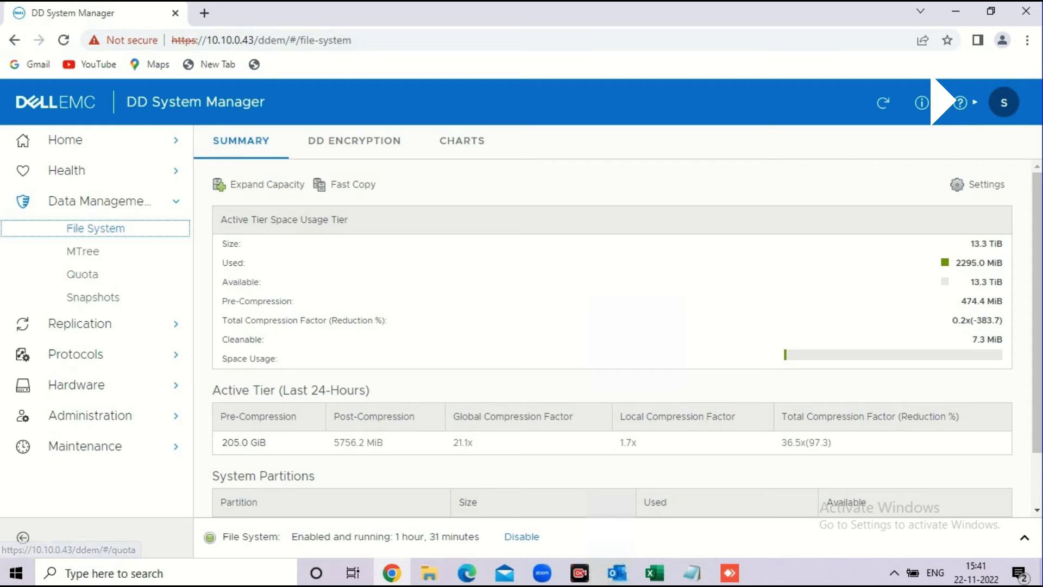
pyautogui.moveTo(970, 244); pyautogui.dragTo(1004, 356)
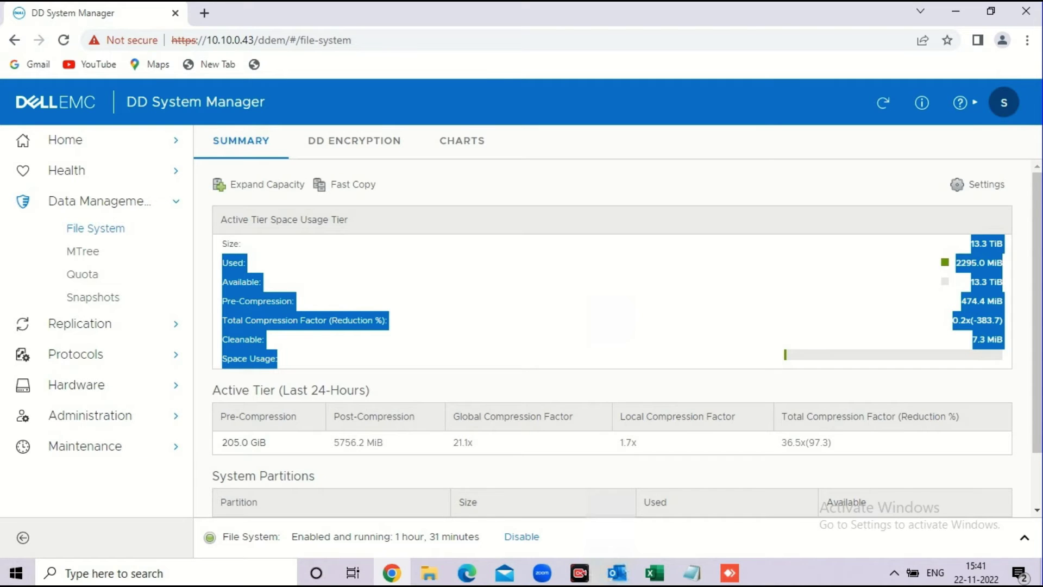
# Step: Examine the sizes of the /ddvar and /ddvar/core system partitions and highlight the file system's running status
pyautogui.scroll(-1, 622, 335)
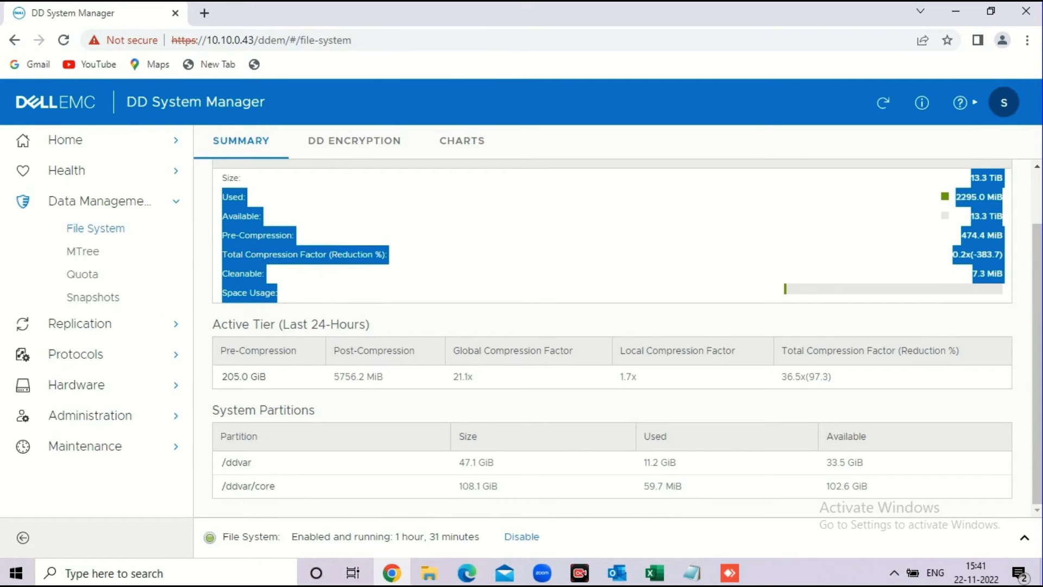
pyautogui.moveTo(222, 462); pyautogui.dragTo(222, 486)
pyautogui.moveTo(498, 486); pyautogui.dragTo(483, 485)
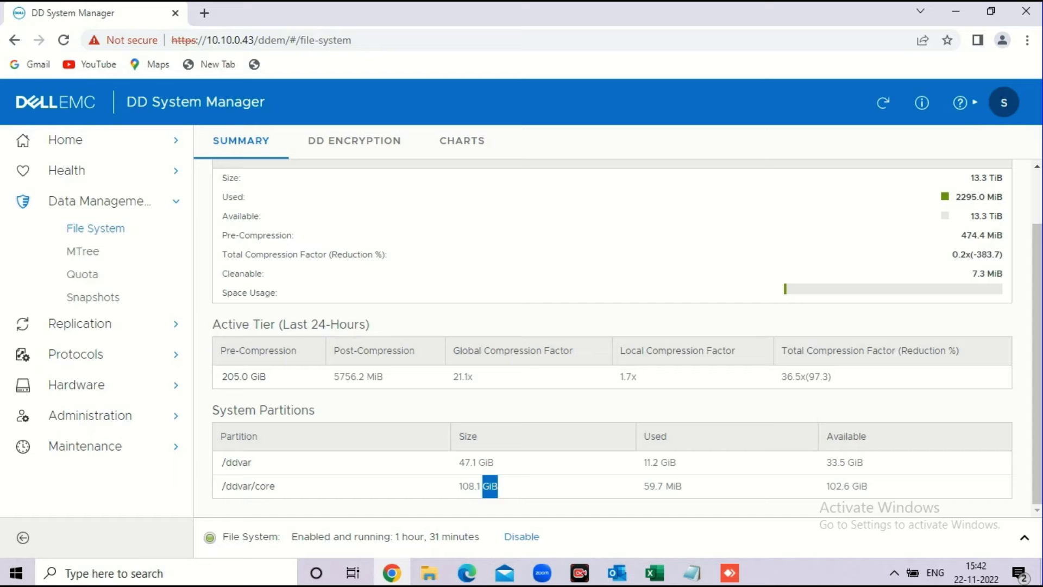
pyautogui.moveTo(482, 486); pyautogui.dragTo(459, 486)
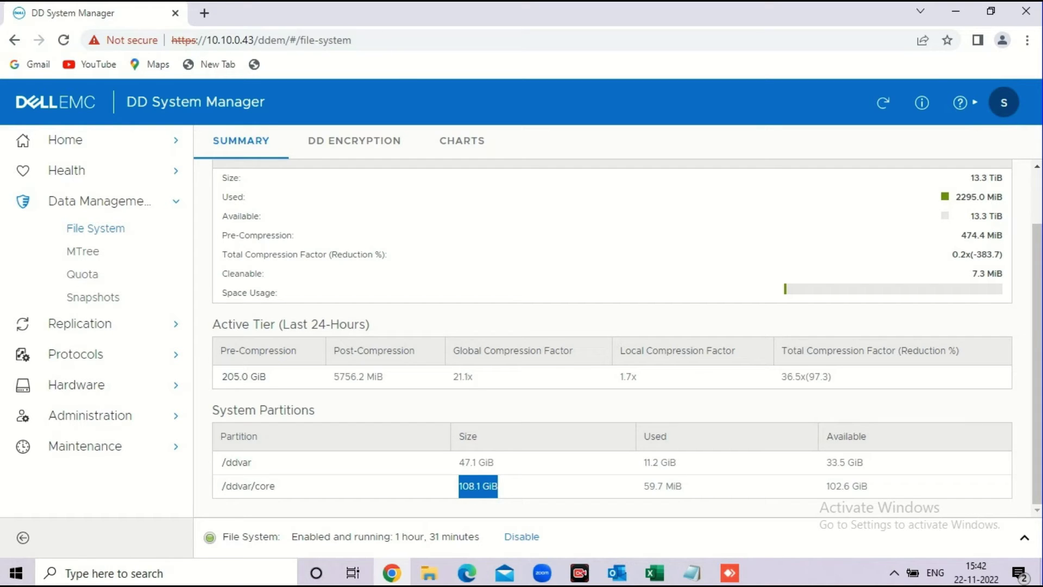
pyautogui.scroll(2, 613, 337)
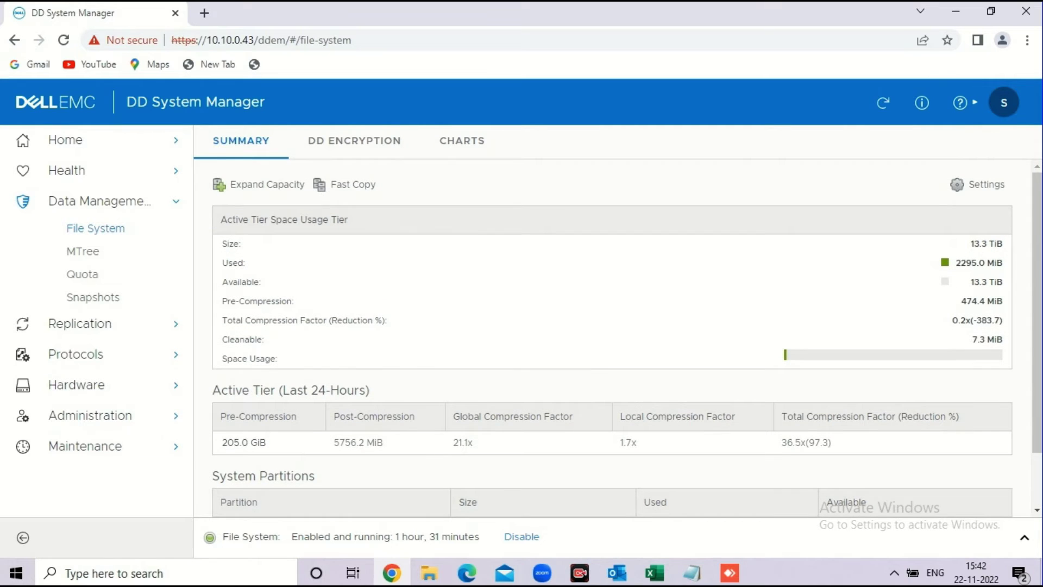
pyautogui.moveTo(292, 537); pyautogui.dragTo(479, 536)
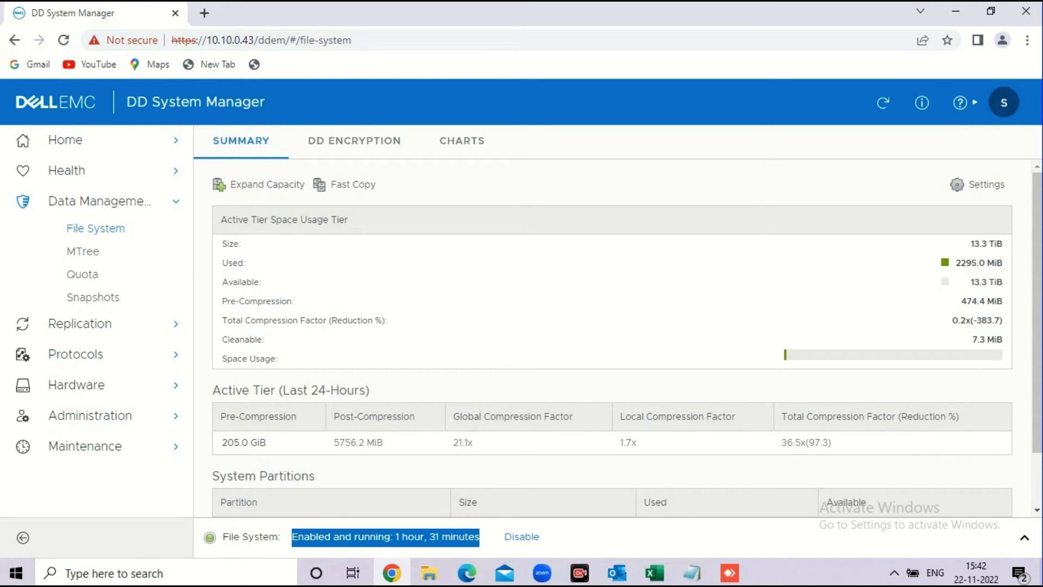
# Step: Examine the file system's DD Encryption configuration, lock status, key management and encryption keys
pyautogui.click(354, 140)
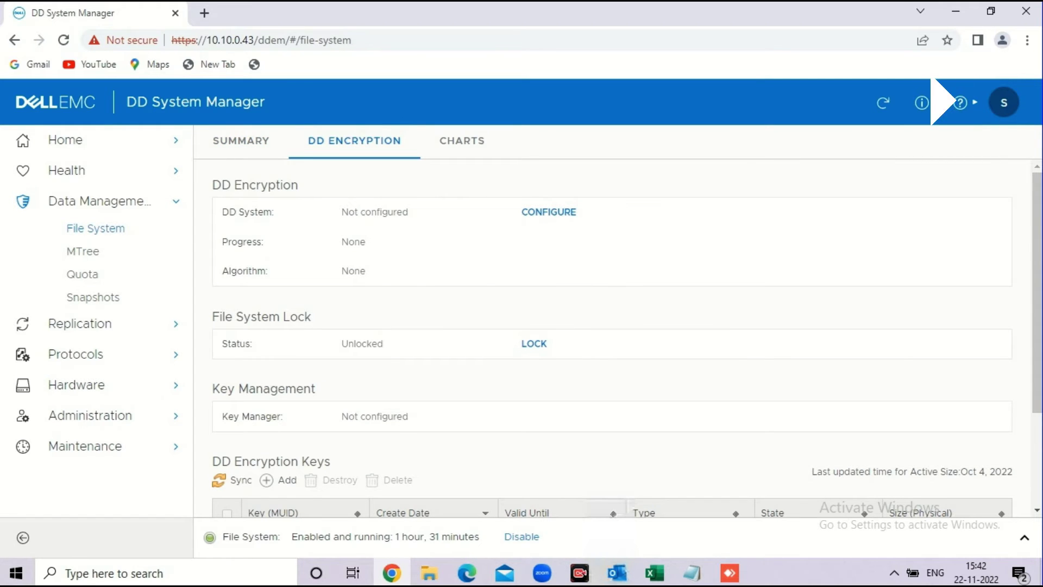
pyautogui.scroll(-1, 613, 338)
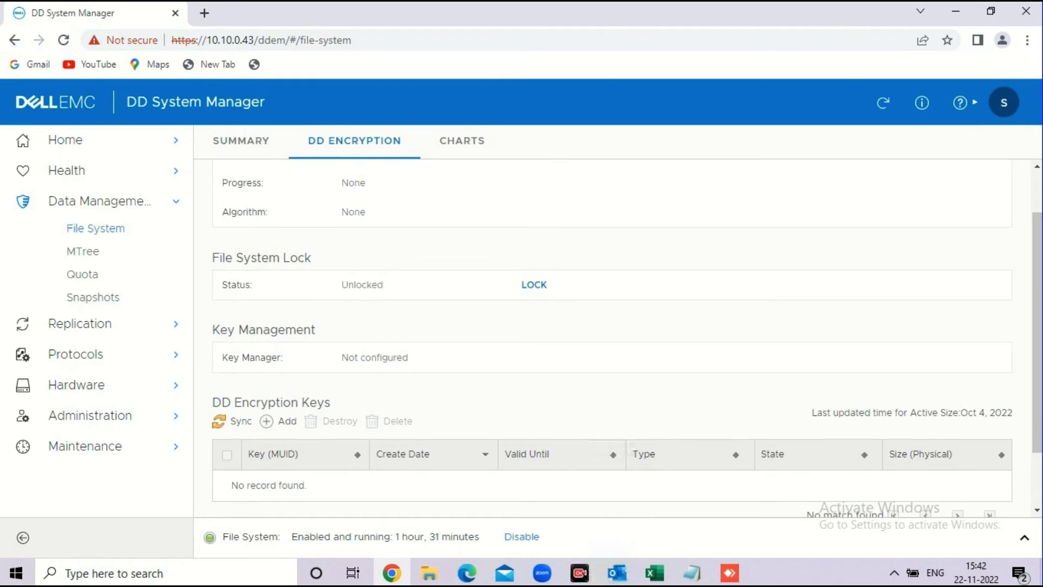
pyautogui.scroll(1, 612, 338)
pyautogui.scroll(-3, 612, 338)
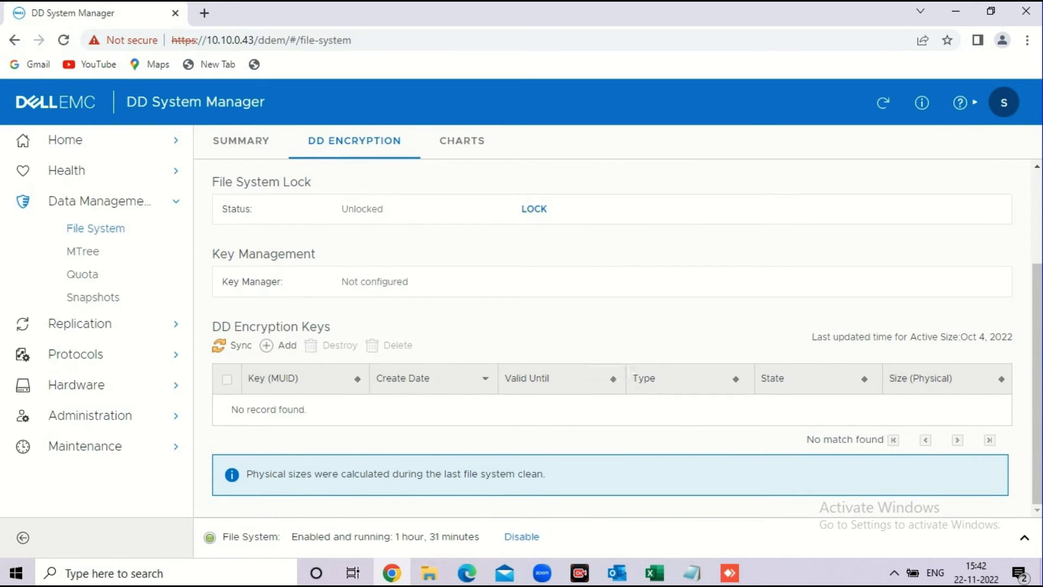
# Step: View the file system's space usage chart, and select /data/col1/SSCL-FC-BKP in the MTree list while reviewing the other MTrees
pyautogui.click(462, 140)
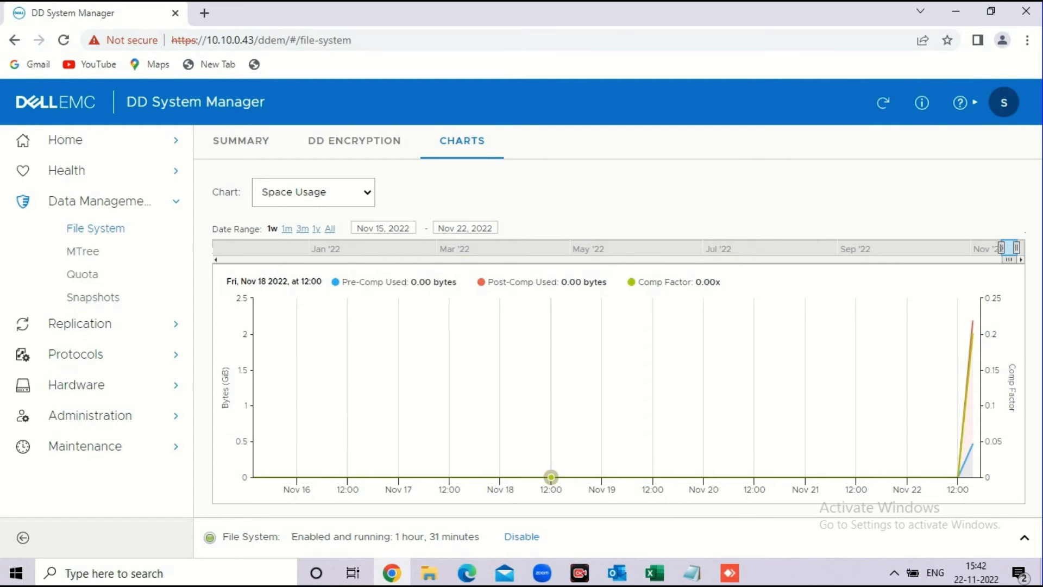
pyautogui.click(83, 251)
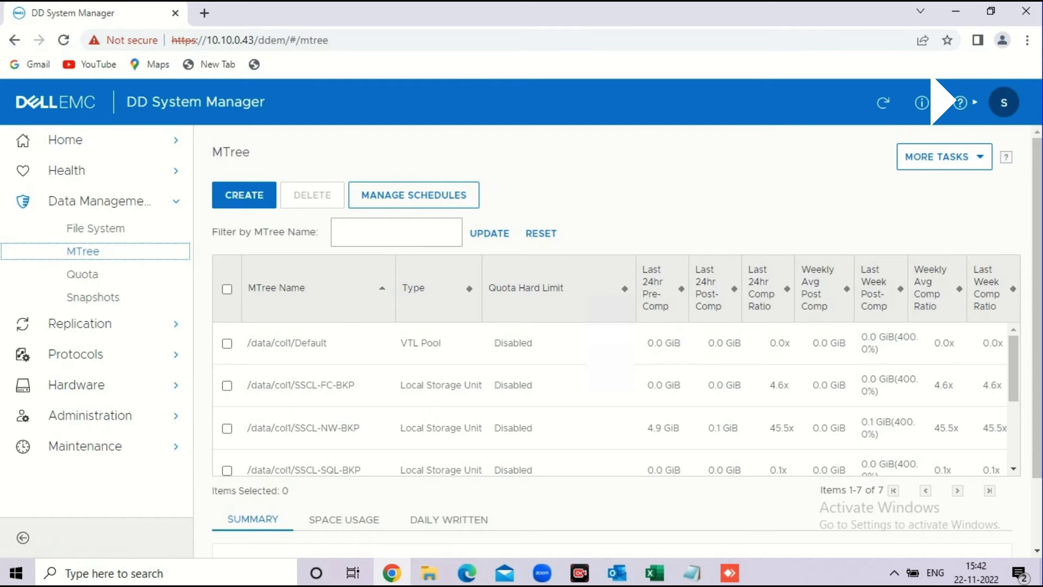
pyautogui.click(227, 386)
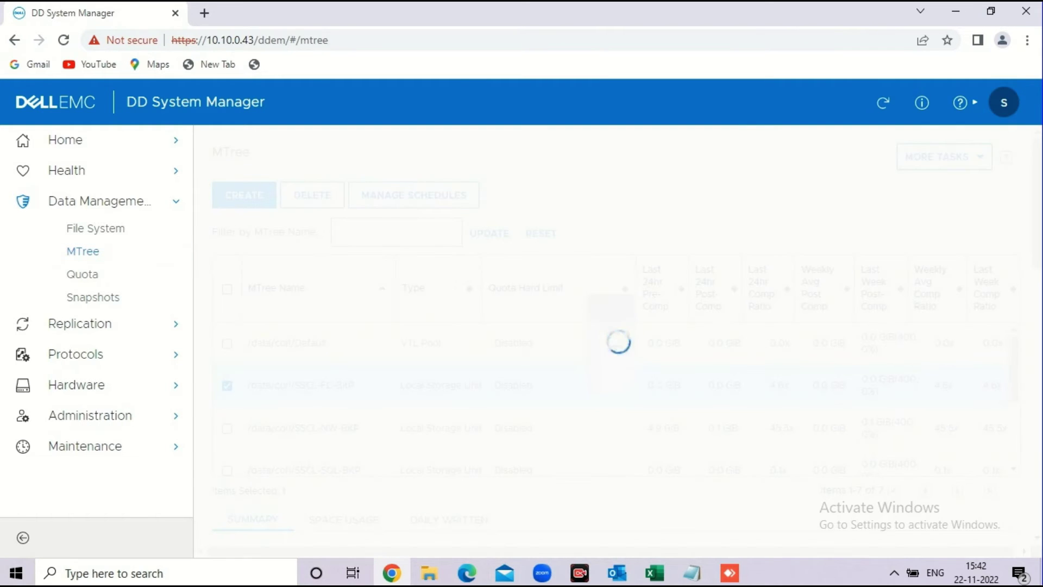
pyautogui.scroll(-1, 614, 398)
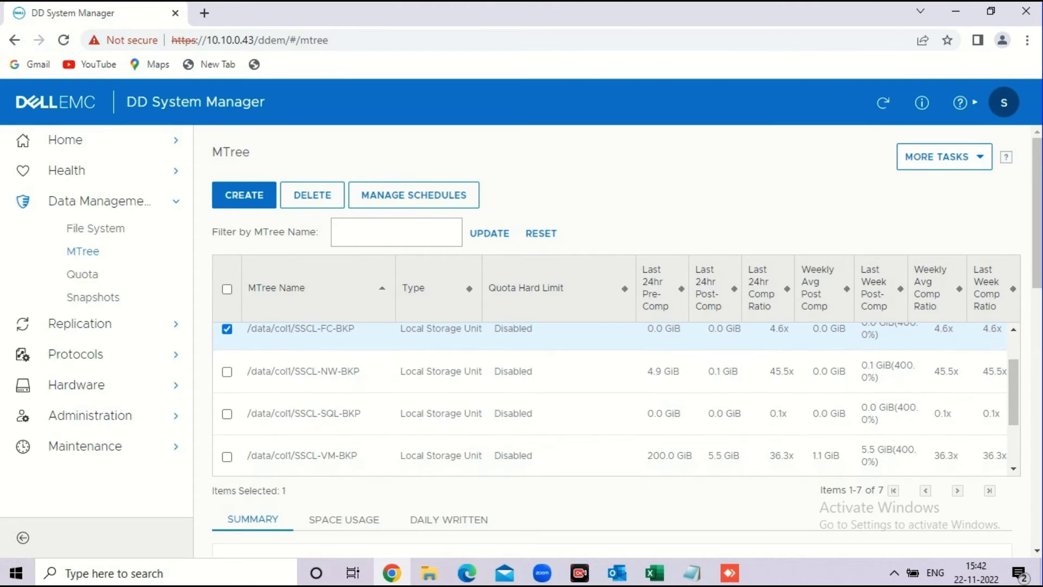
pyautogui.scroll(-2, 616, 397)
pyautogui.scroll(-1, 615, 398)
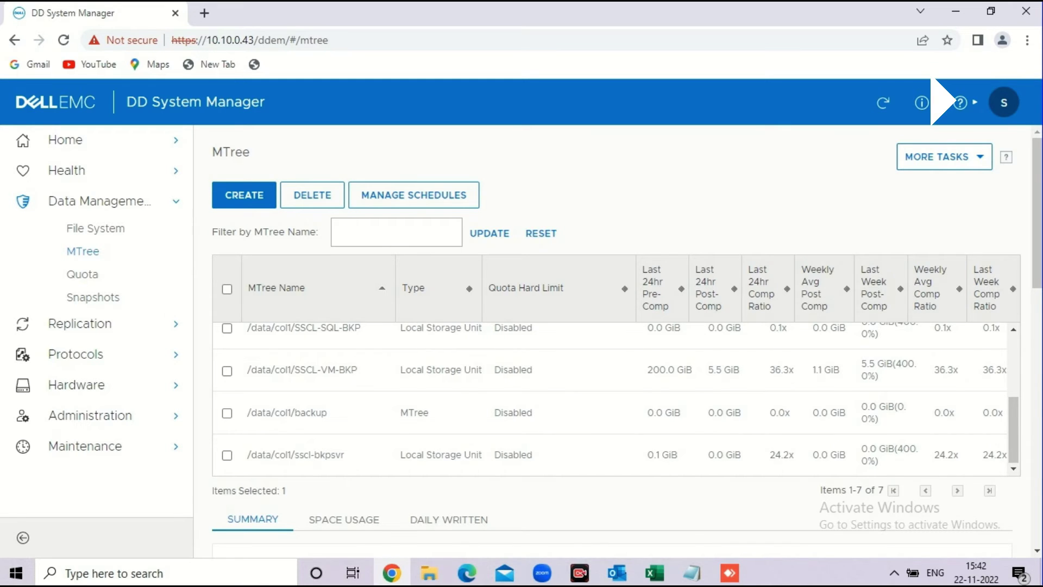
# Step: Examine the summary of the /data/col1/SSCL-FC-BKP MTree, including its details, protocols, quota and snapshots
pyautogui.scroll(-1, 616, 354)
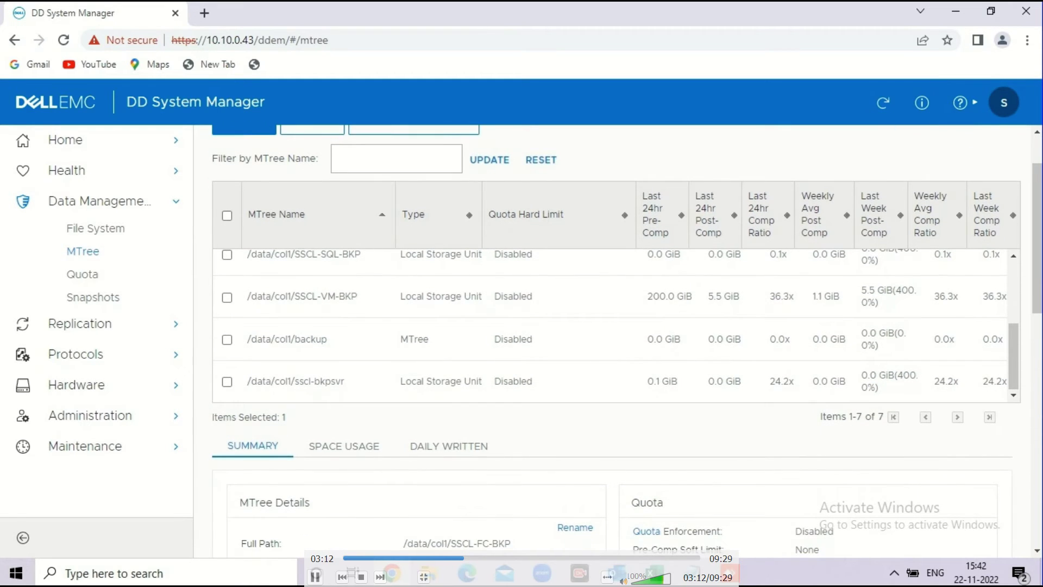
pyautogui.scroll(-3, 627, 342)
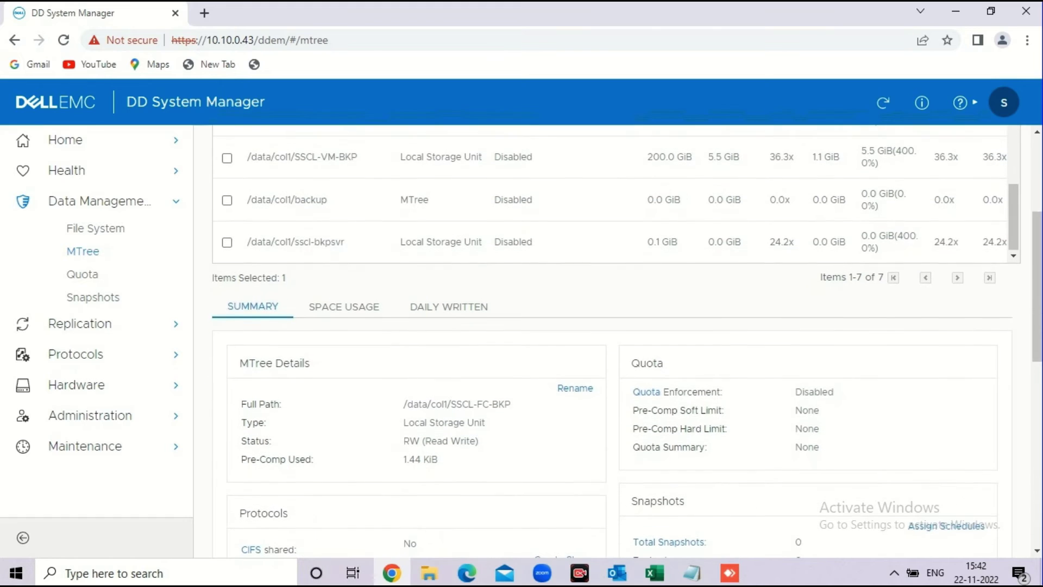
pyautogui.scroll(-2, 628, 341)
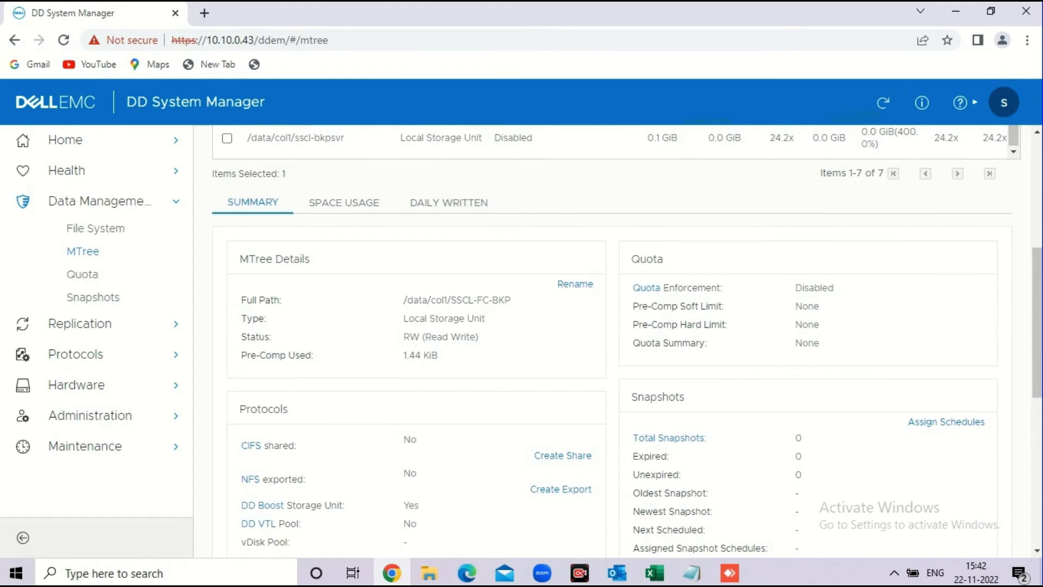
# Step: Open the quota settings under Data Management and highlight the Quota Enforcement status
pyautogui.click(82, 274)
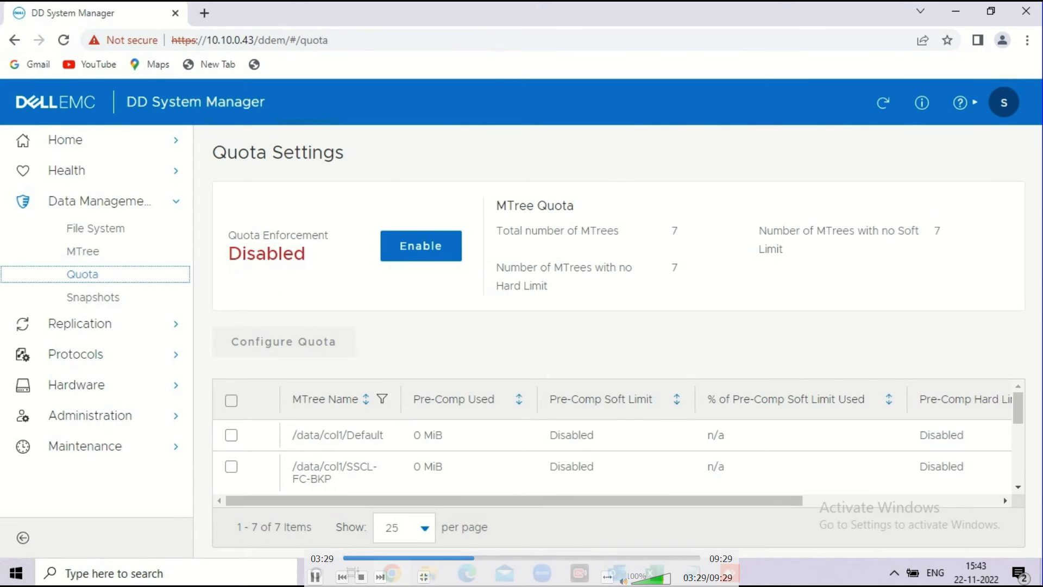
pyautogui.press('space')
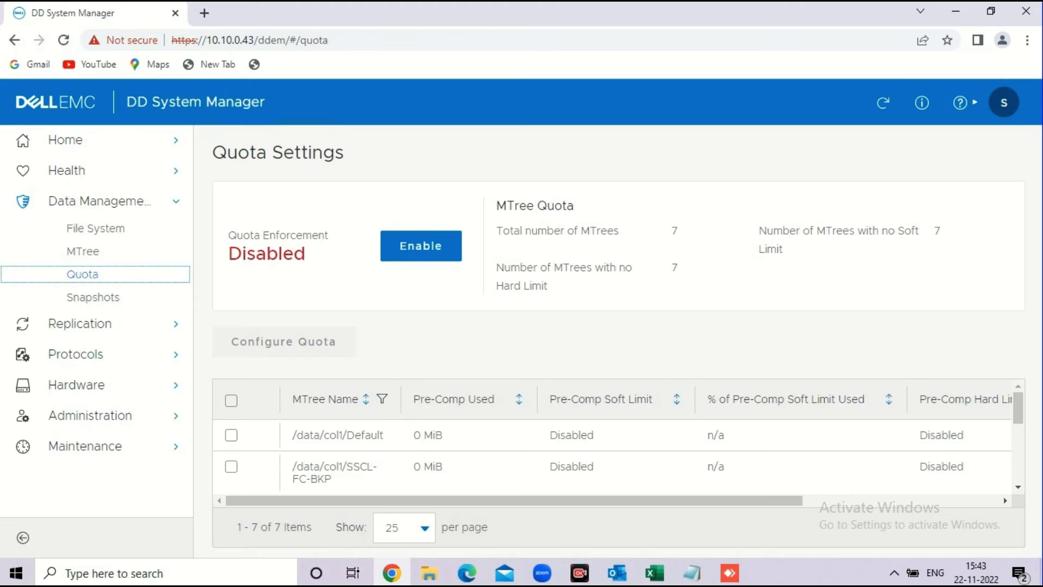
pyautogui.moveTo(305, 253); pyautogui.dragTo(228, 253)
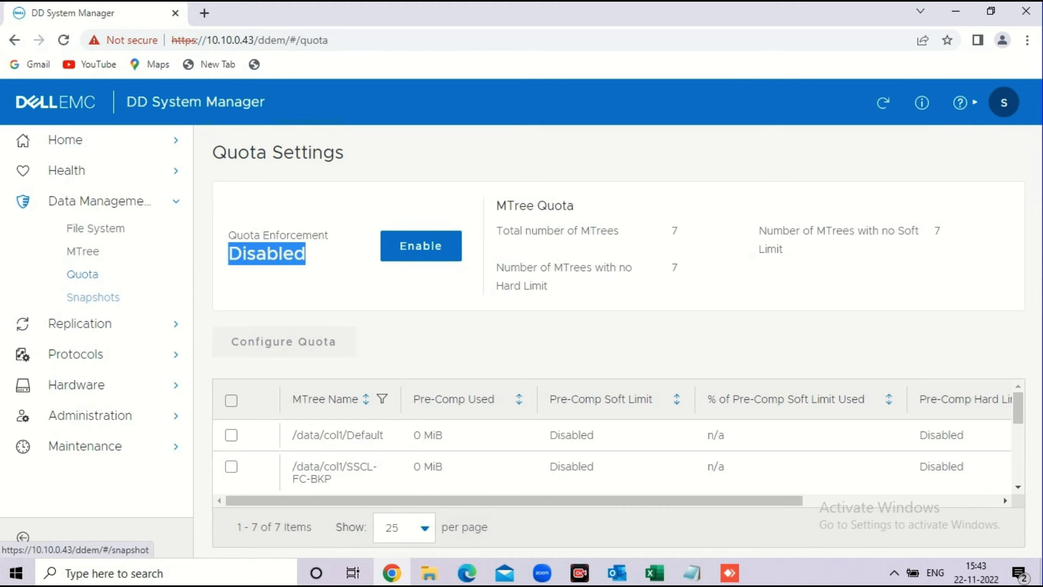
# Step: Open the snapshots page under Data Management and view the MTrees available for snapshots
pyautogui.click(93, 297)
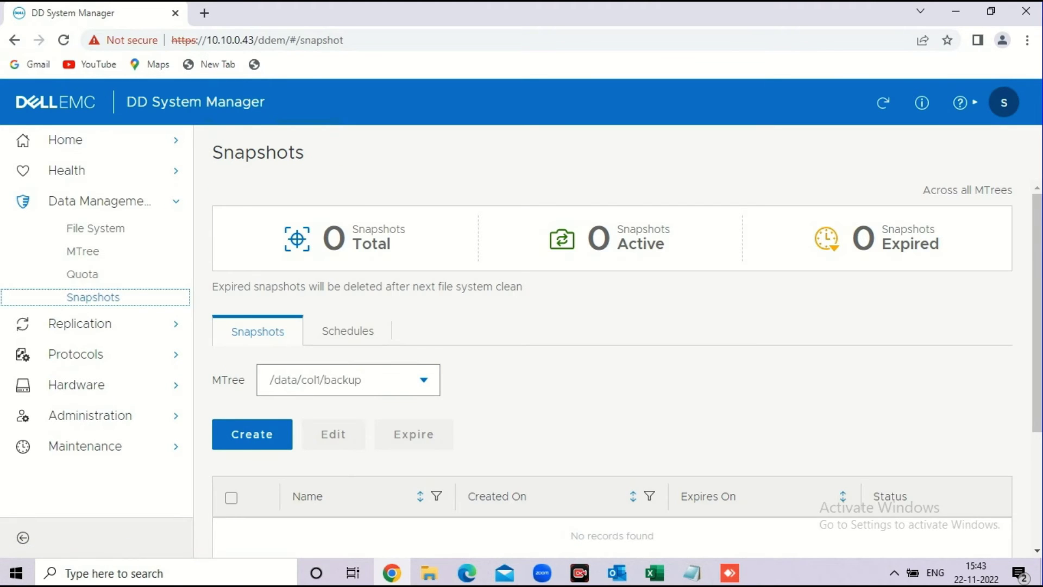
pyautogui.scroll(-3, 612, 362)
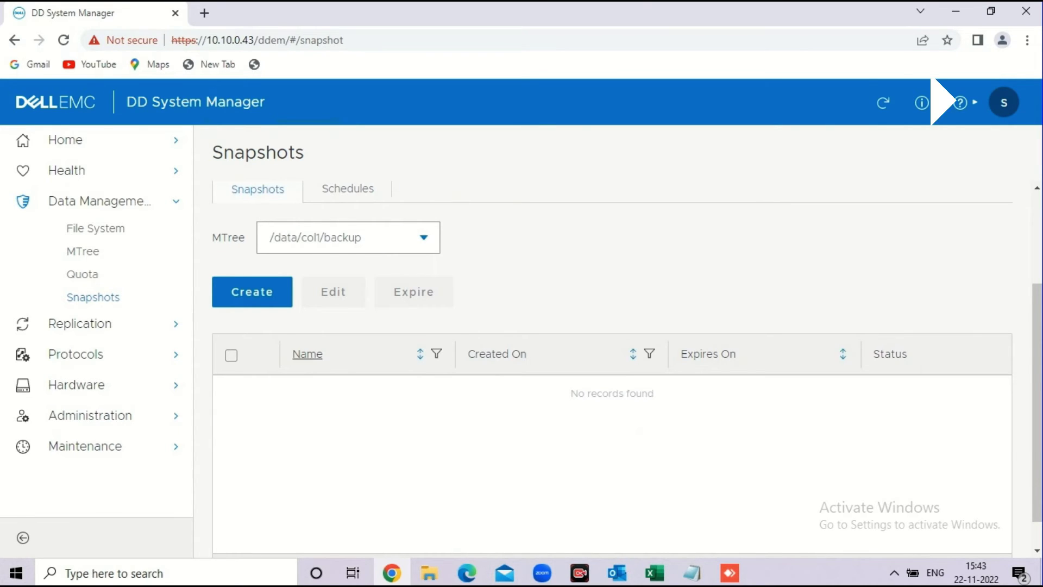
pyautogui.click(347, 237)
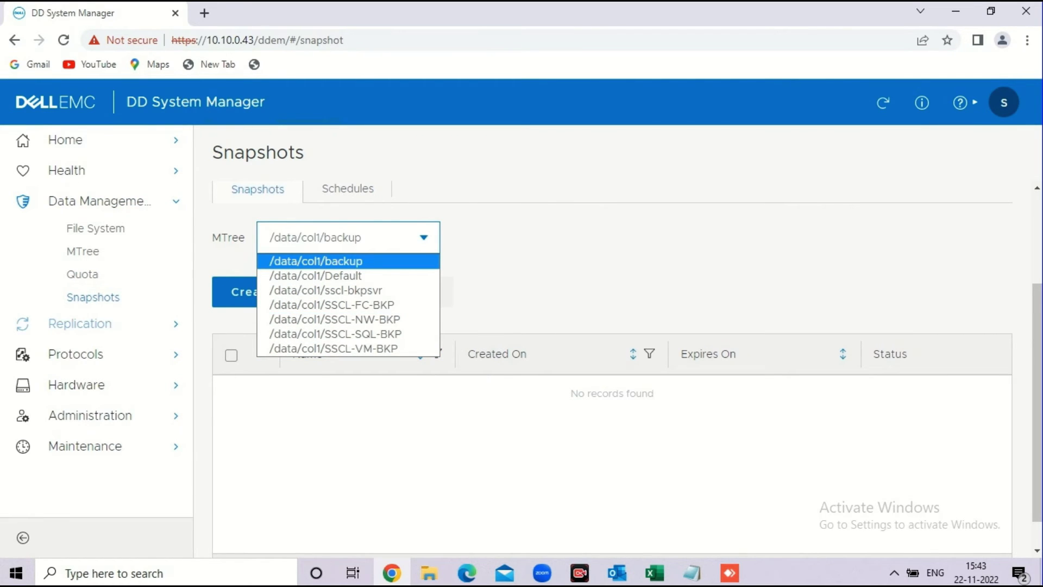
# Step: Examine the automatic replication summary, performance and advanced throttle and network settings, and open the on-demand replication page
pyautogui.click(80, 323)
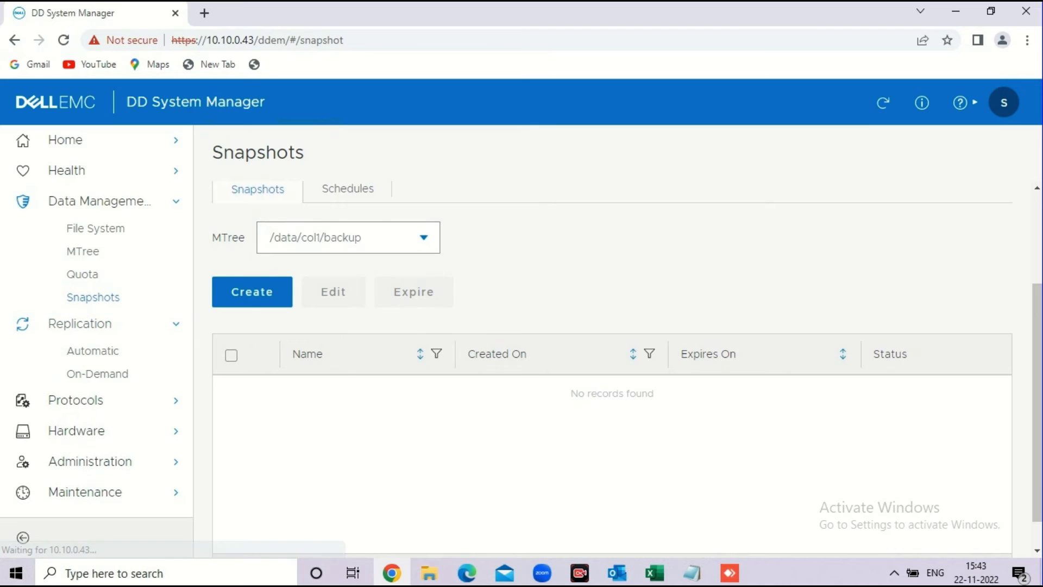
pyautogui.click(92, 351)
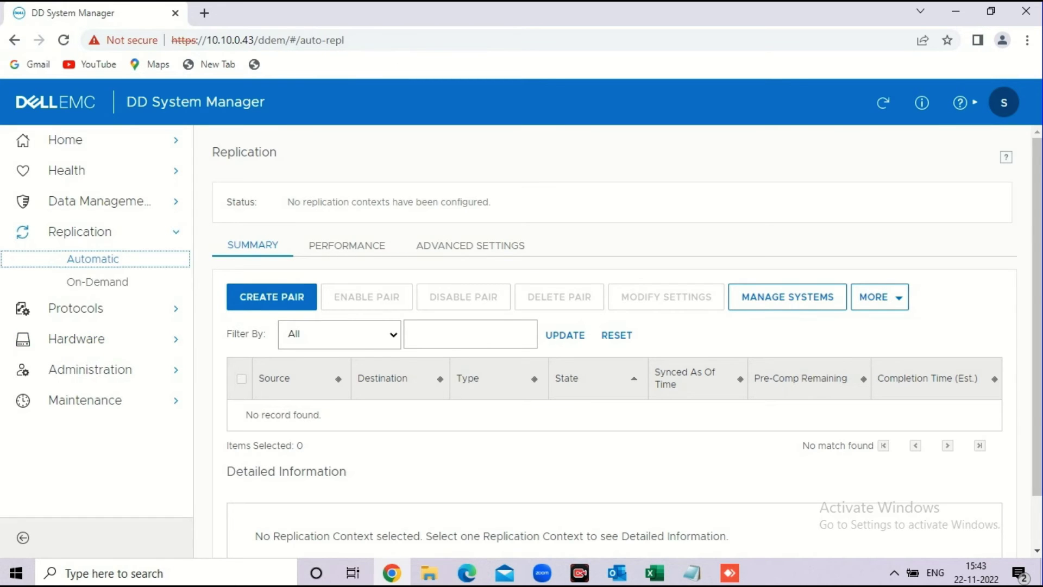
pyautogui.scroll(-1, 628, 338)
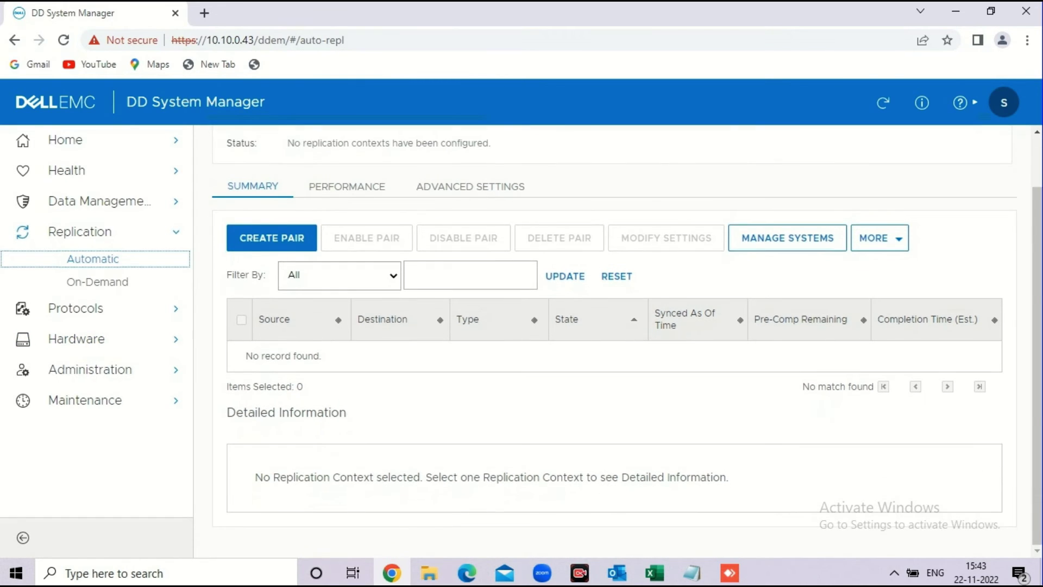
pyautogui.scroll(1, 628, 337)
pyautogui.click(347, 245)
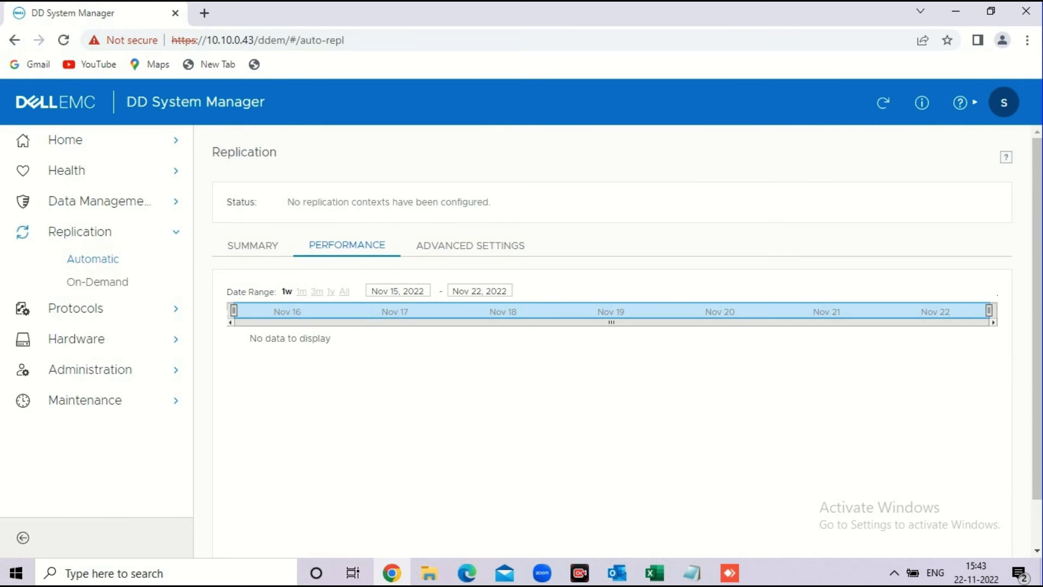
pyautogui.click(470, 246)
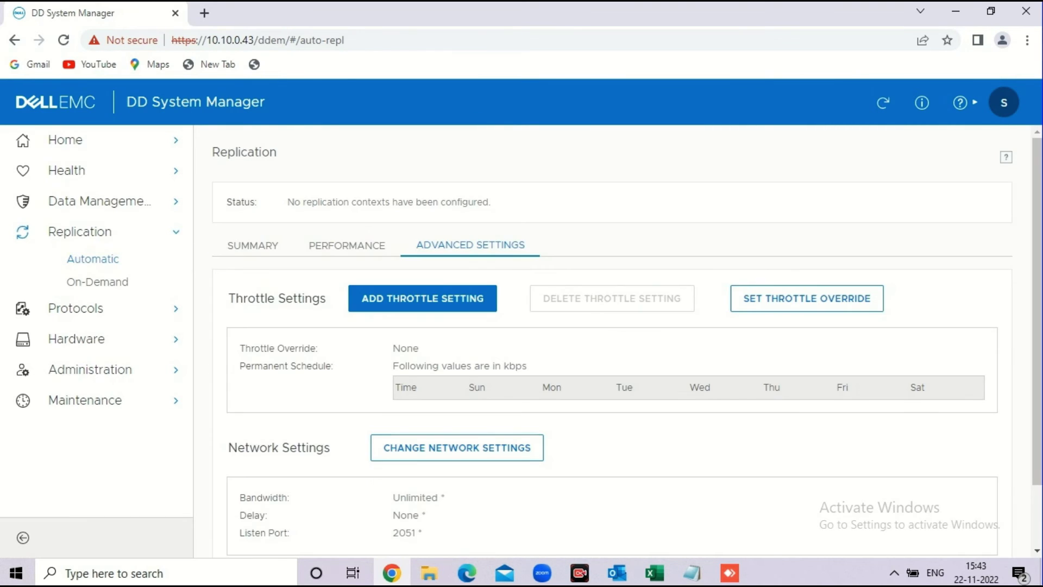
pyautogui.scroll(-2, 457, 373)
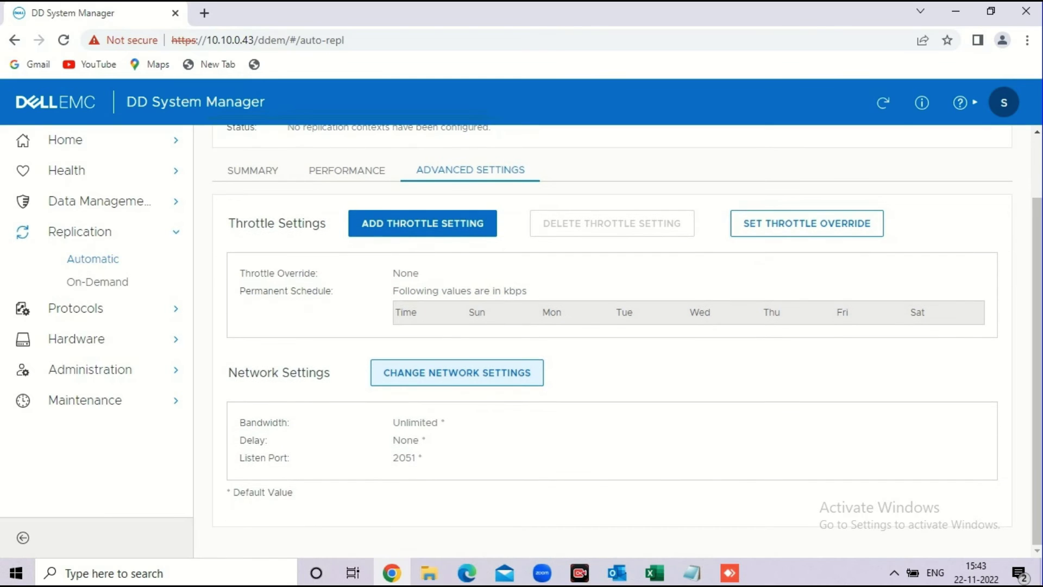
pyautogui.scroll(2, 380, 347)
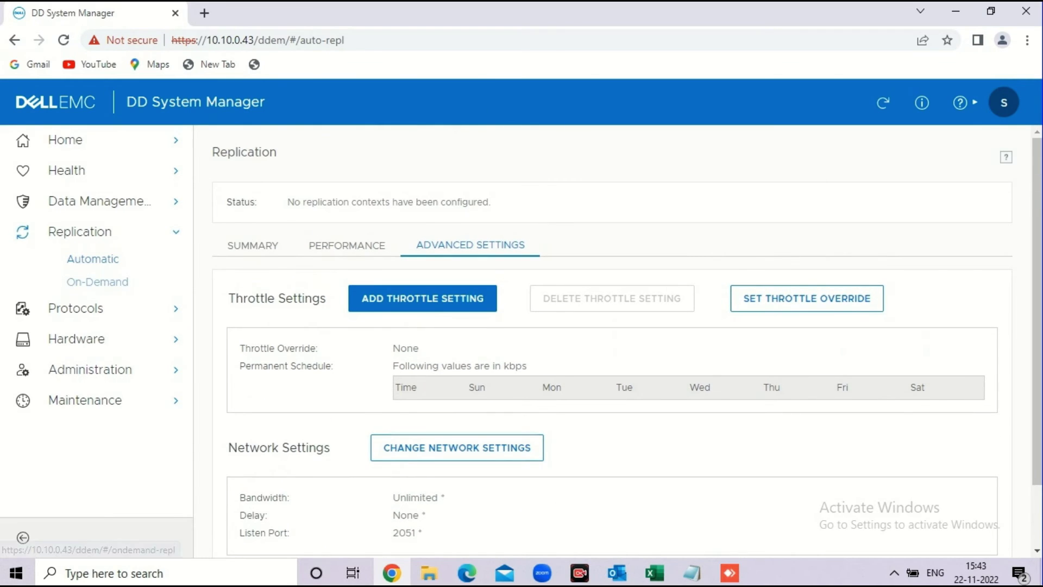
pyautogui.click(97, 281)
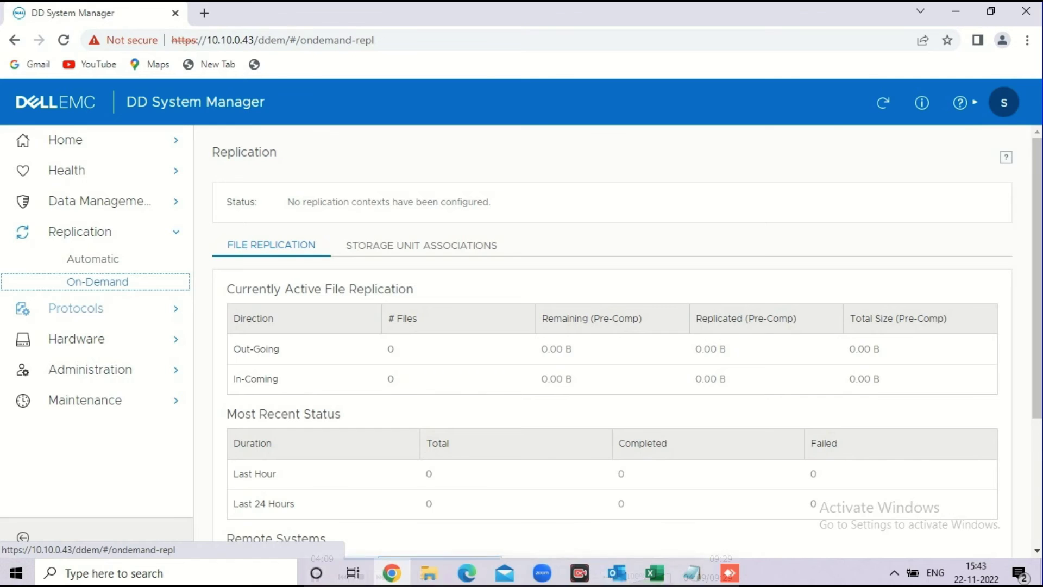
# Step: Open the DD Boost protocol page, look over its settings and highlight the DD Boost Status label
pyautogui.click(82, 309)
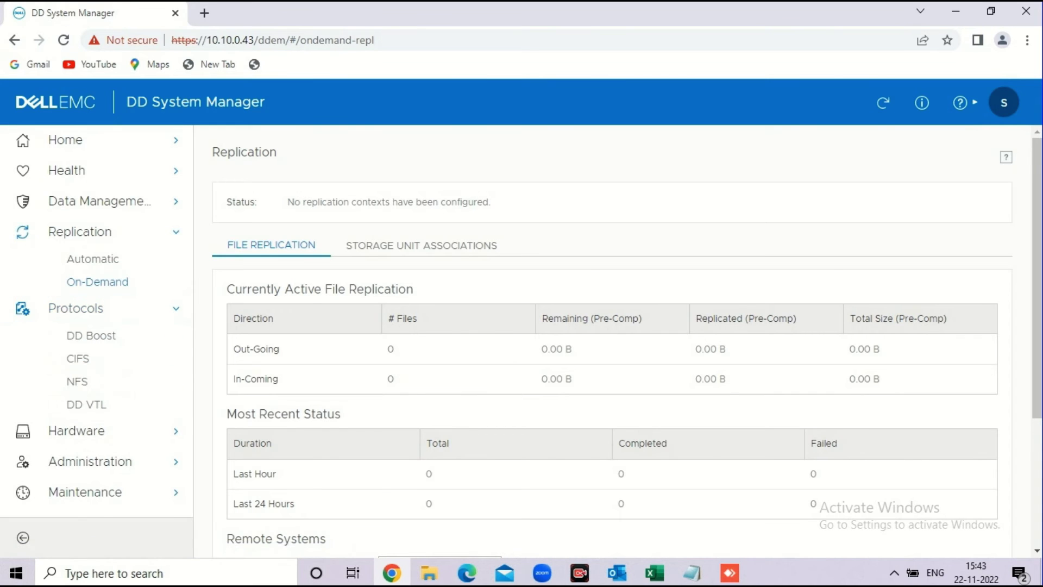
pyautogui.click(91, 335)
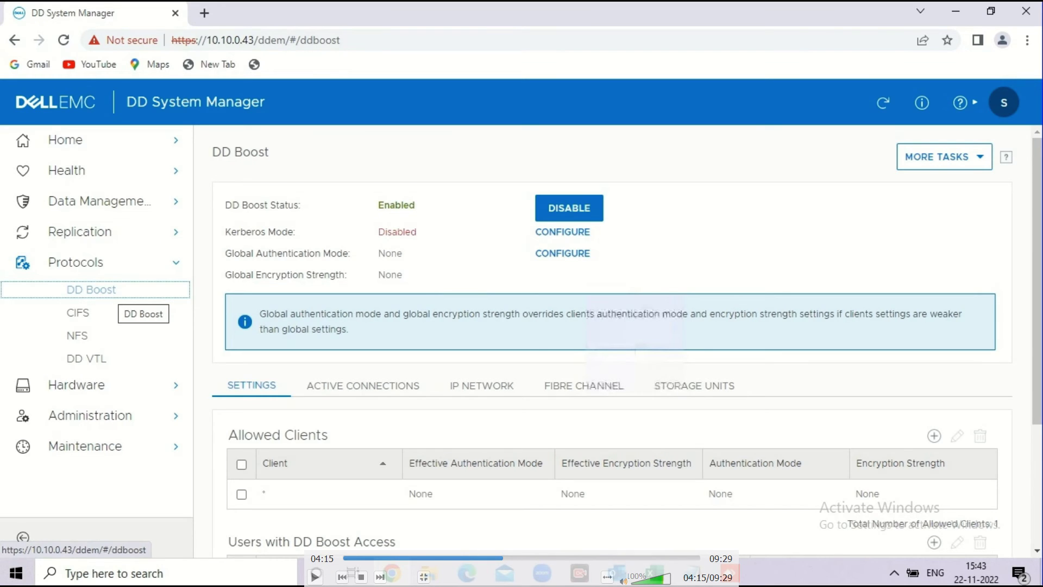
pyautogui.scroll(-20, 522, 294)
pyautogui.scroll(20, 521, 293)
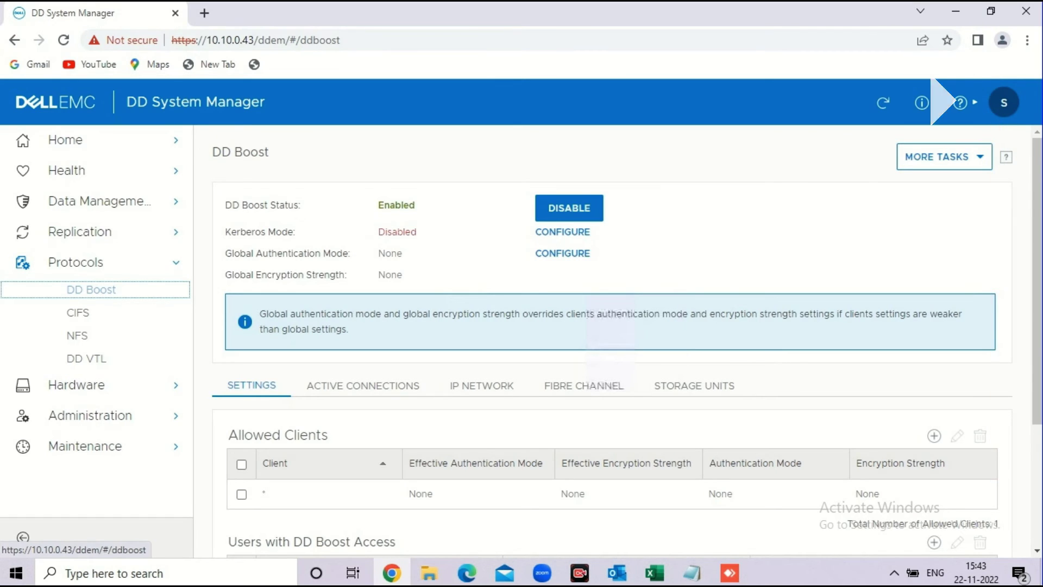
pyautogui.moveTo(301, 204); pyautogui.dragTo(224, 205)
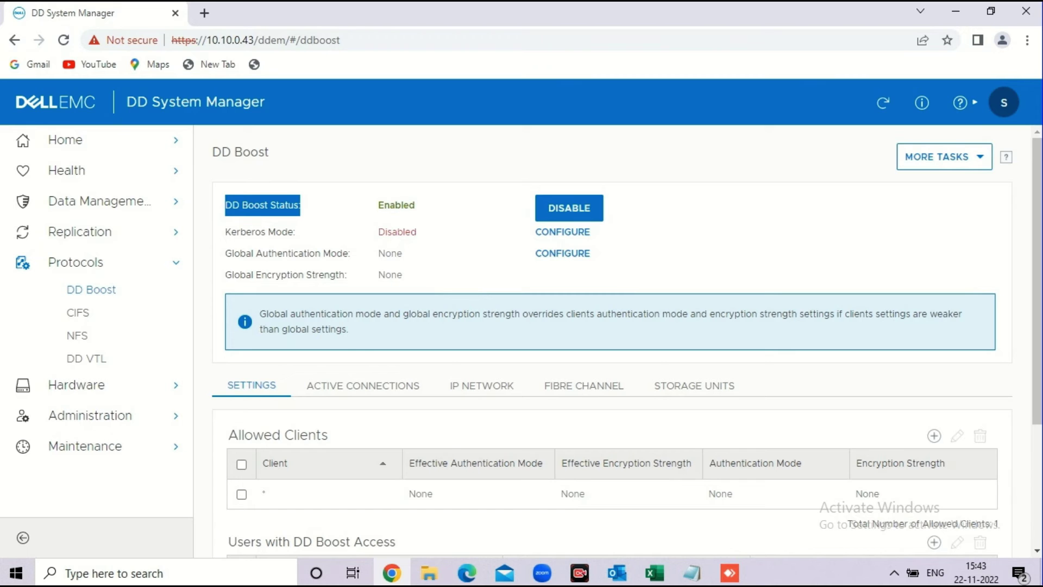
# Step: Select the ddboost user under Users with DD Boost Access and examine the DD Boost advanced options
pyautogui.scroll(-2, 627, 339)
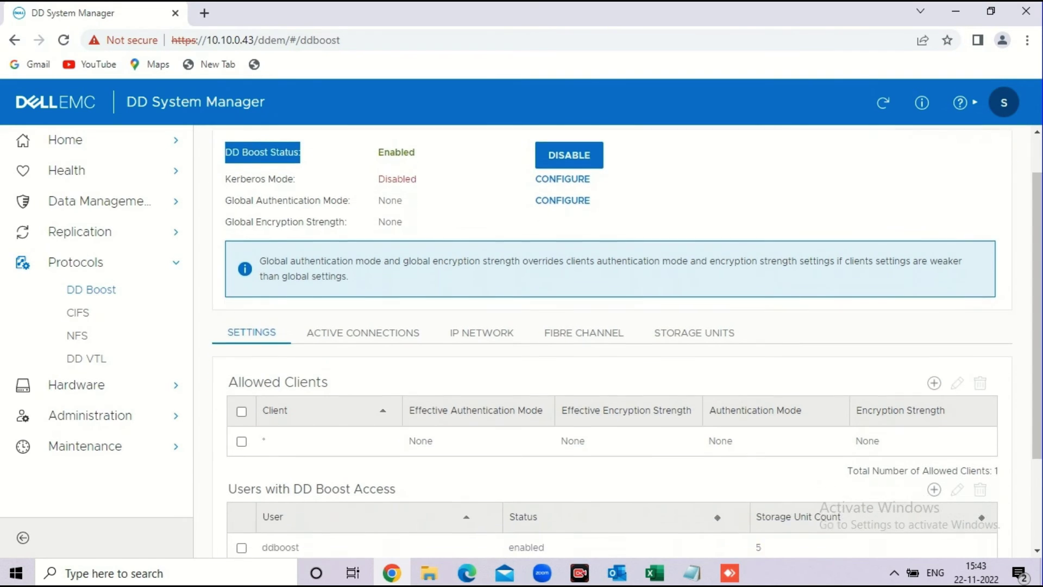
pyautogui.scroll(-1, 627, 339)
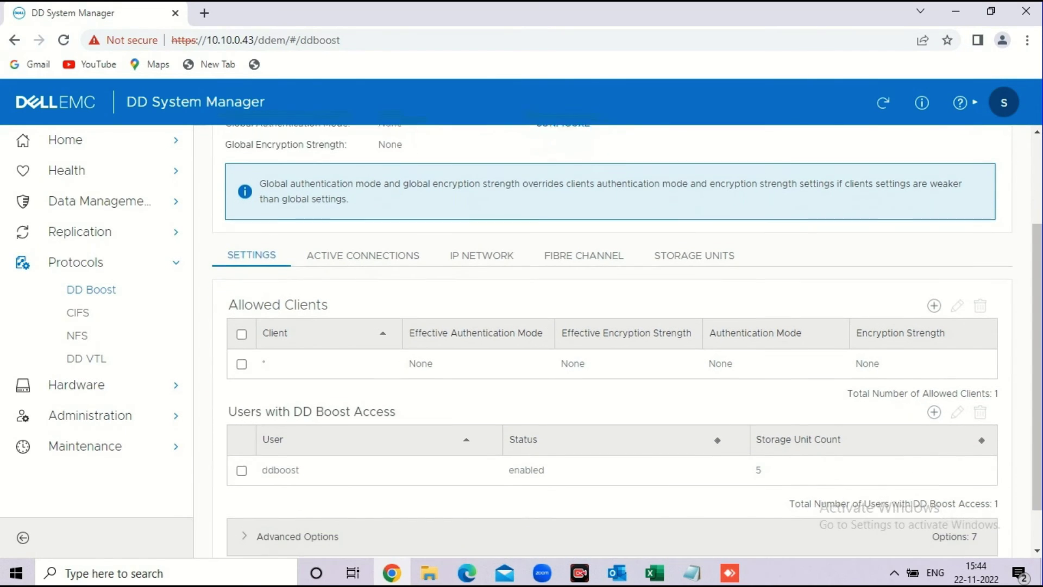
pyautogui.click(242, 461)
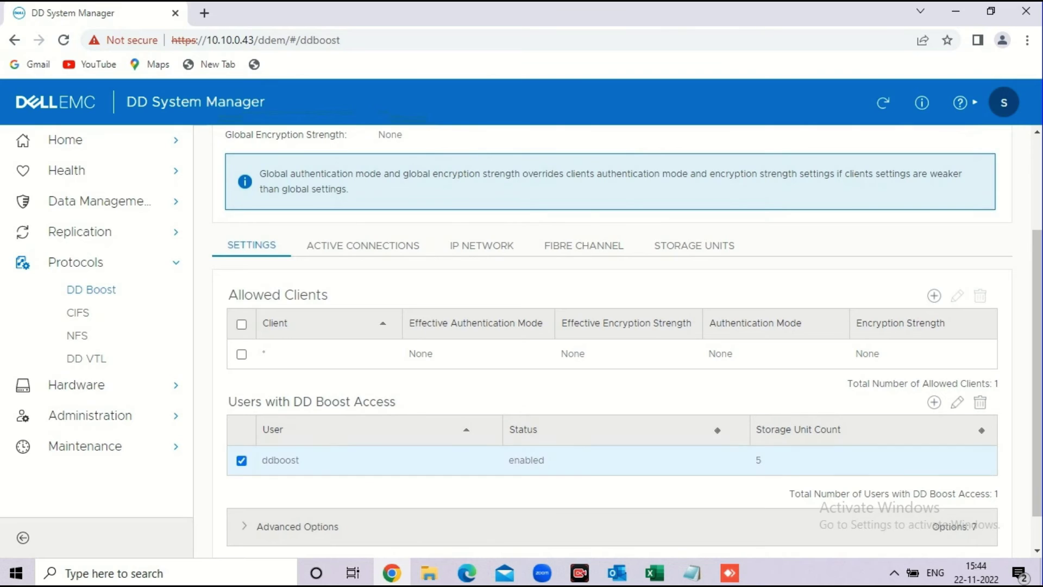
pyautogui.scroll(-1, 628, 334)
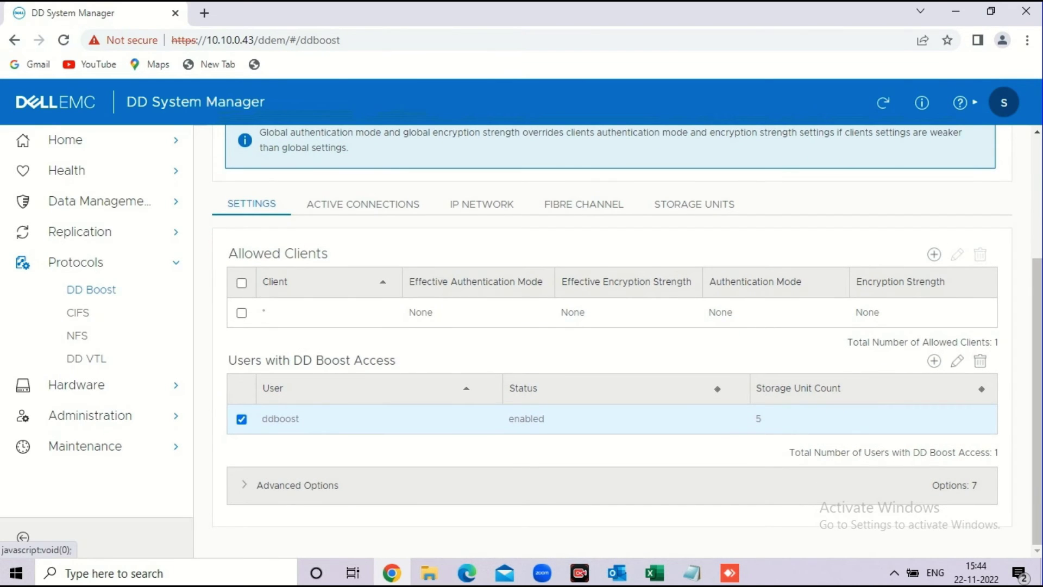
pyautogui.click(298, 485)
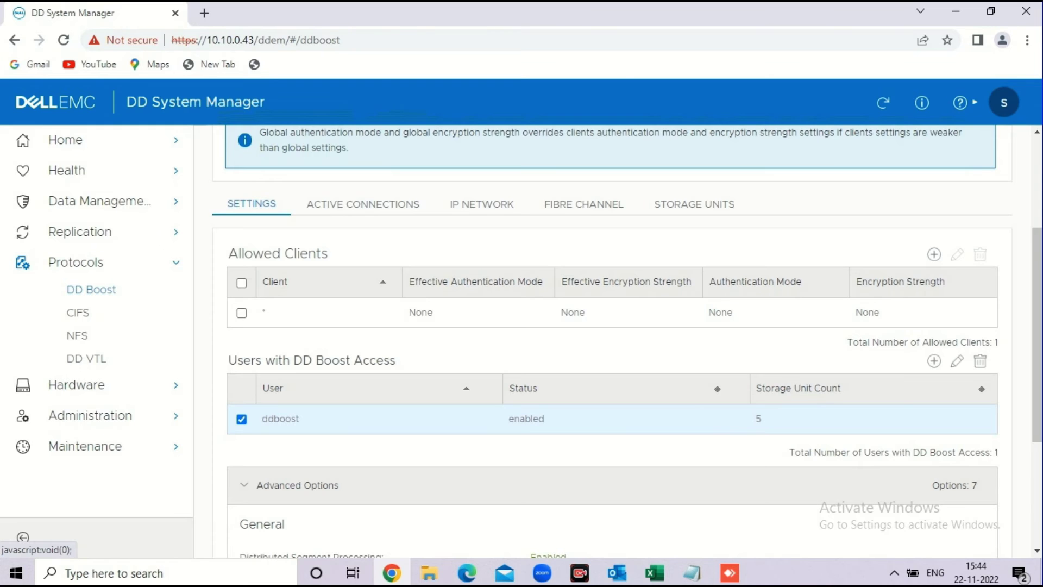
pyautogui.scroll(-3, 614, 343)
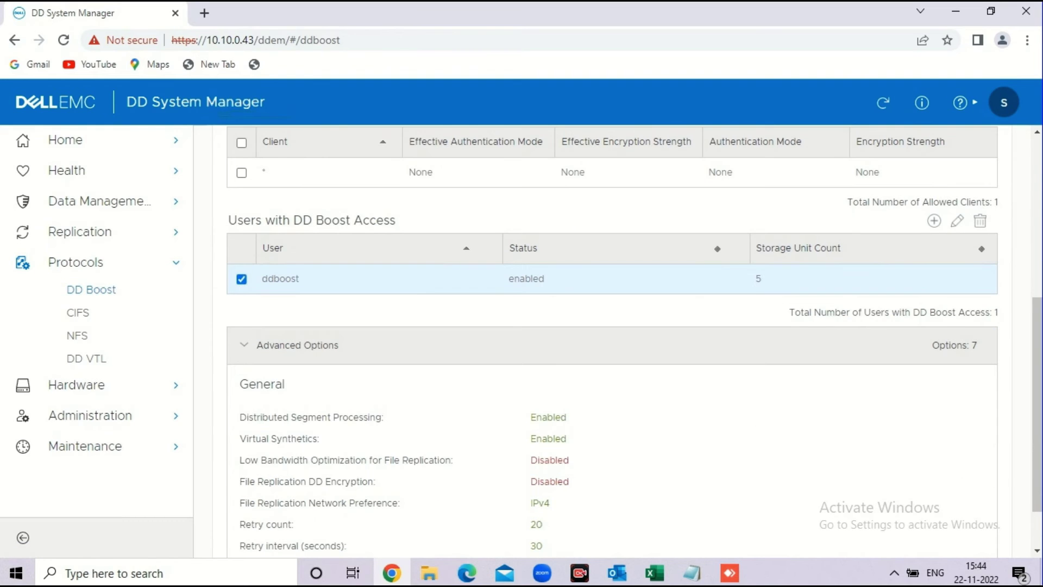
pyautogui.scroll(-1, 614, 342)
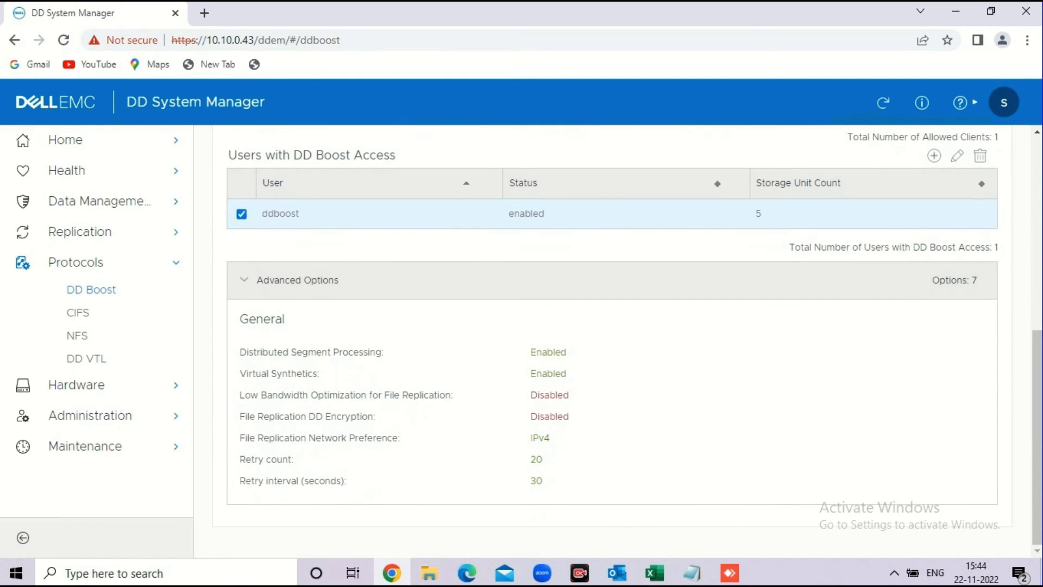
# Step: View the CIFS protocol page and open the NFS protocol page with its status and exports
pyautogui.click(78, 312)
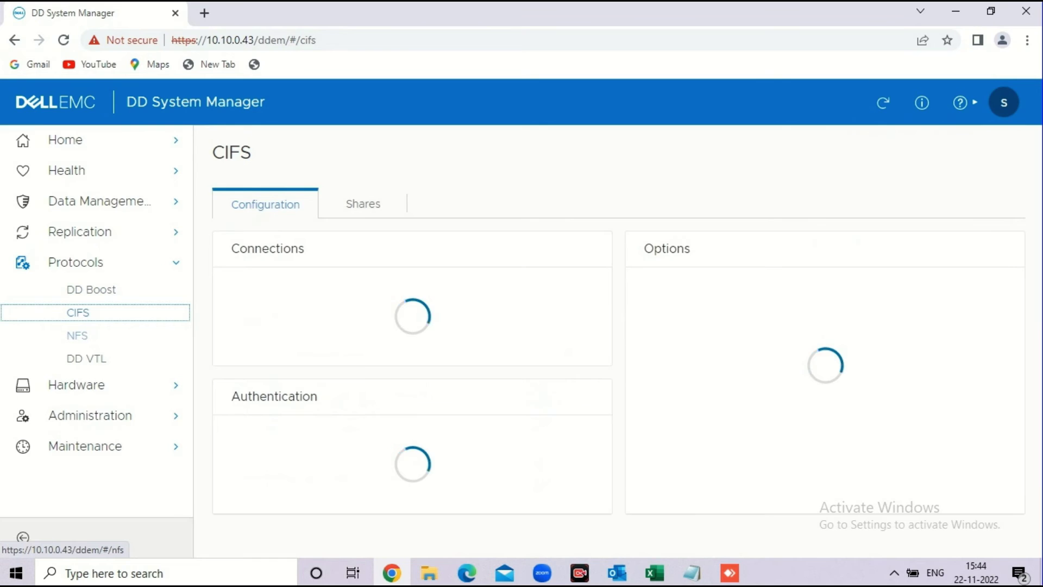
pyautogui.click(78, 335)
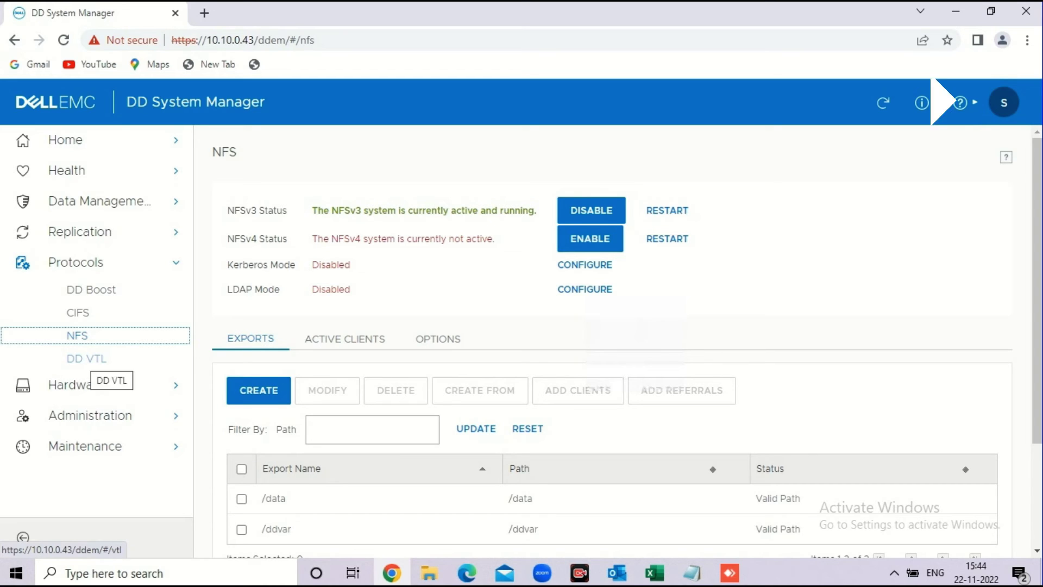
# Step: View the DD VTL service page, and examine the hardware storage overview and the list of all disks
pyautogui.click(86, 358)
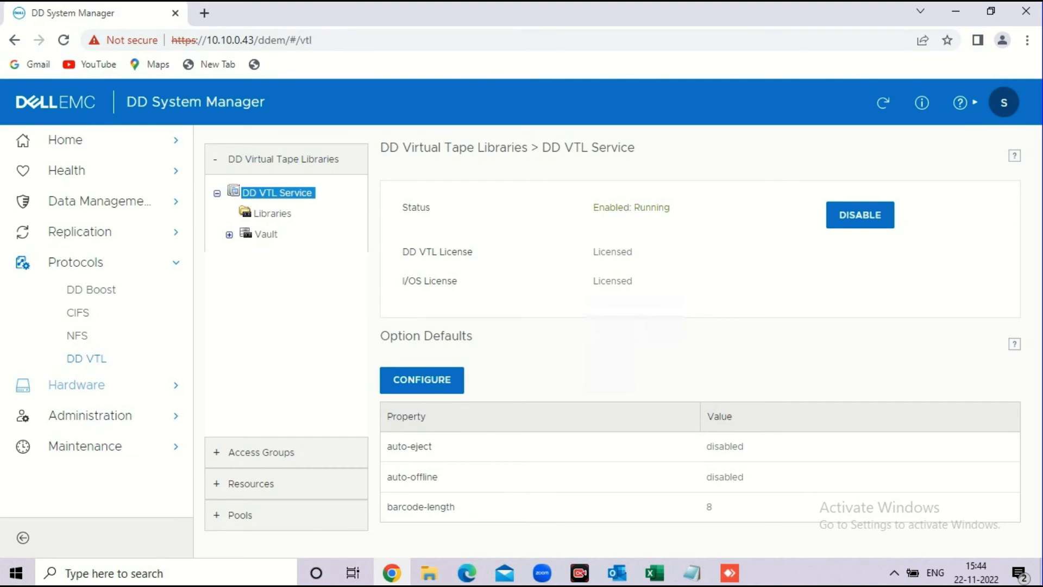
pyautogui.click(176, 385)
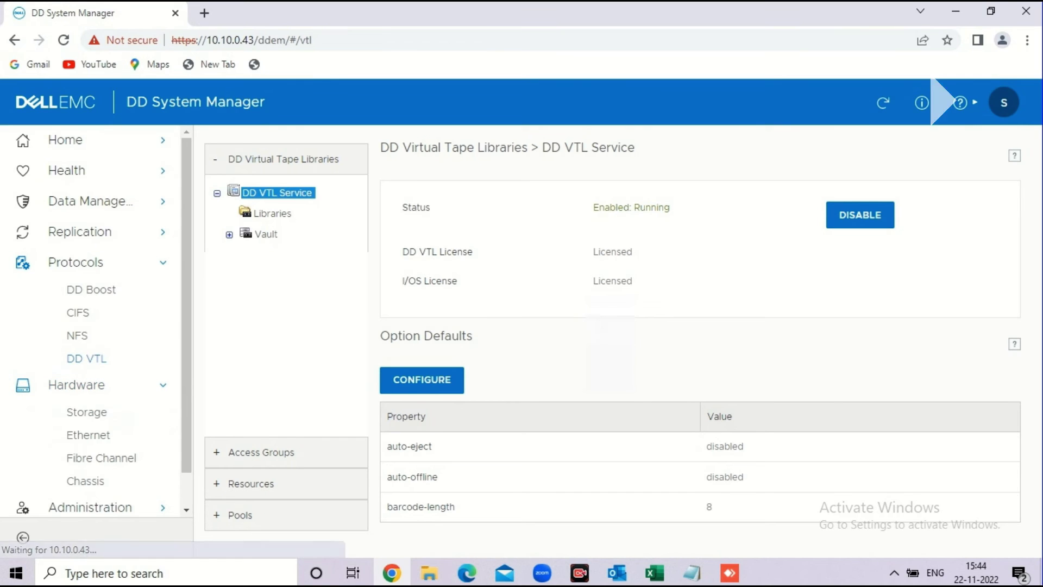
pyautogui.click(86, 412)
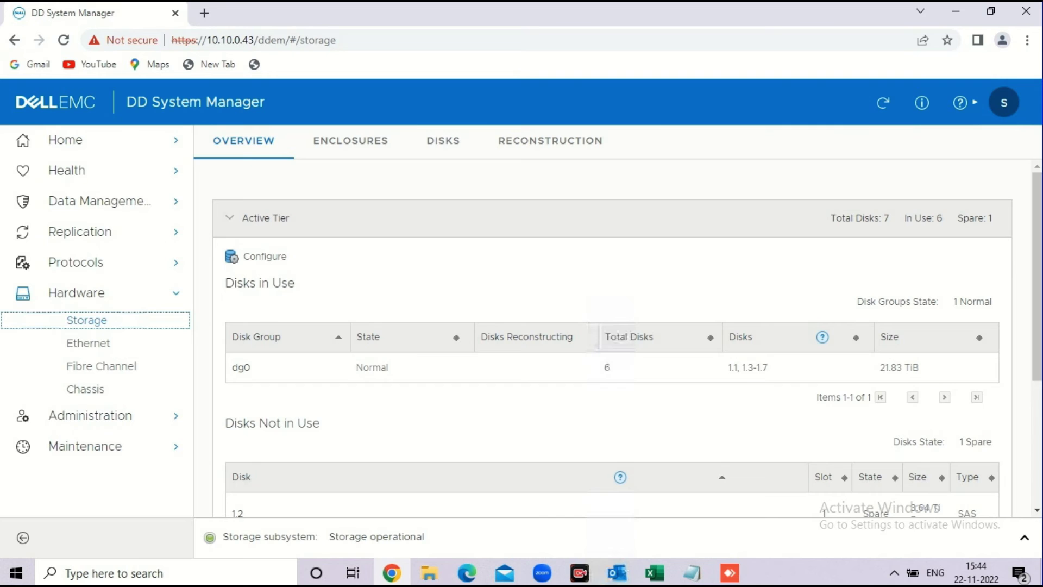
pyautogui.moveTo(234, 283); pyautogui.dragTo(295, 283)
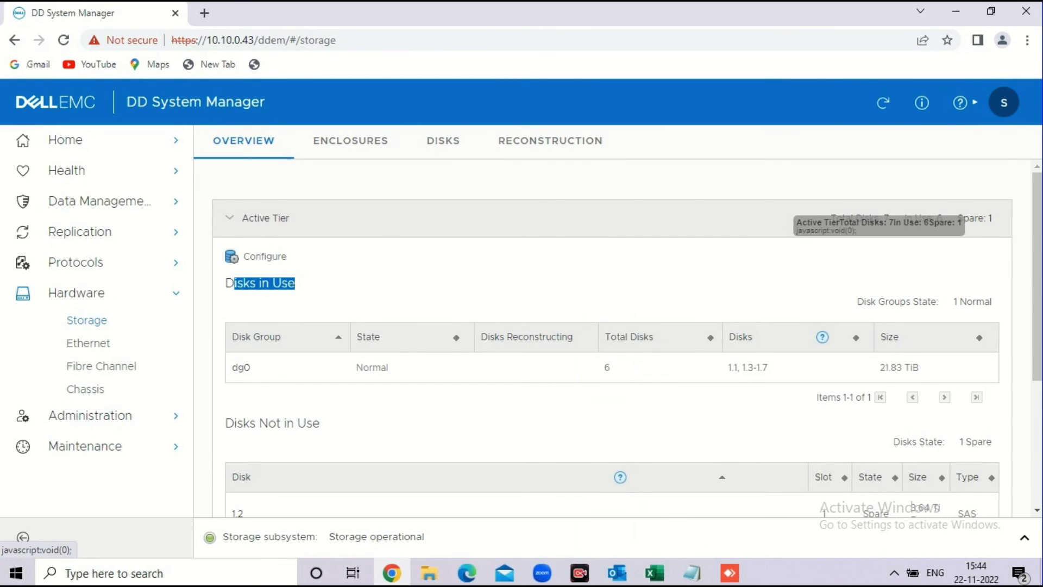
pyautogui.scroll(-2, 612, 336)
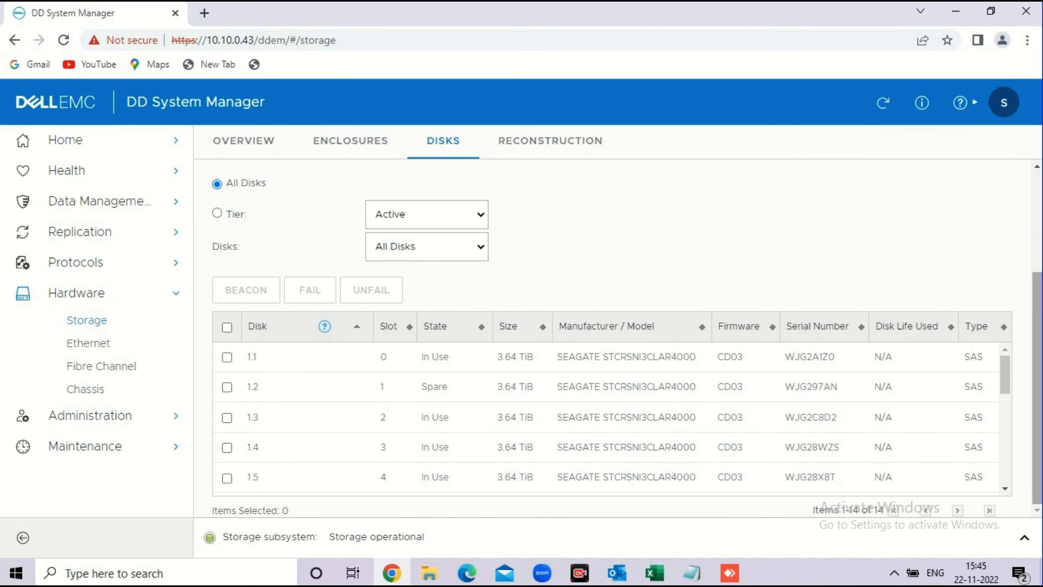
pyautogui.press('space')
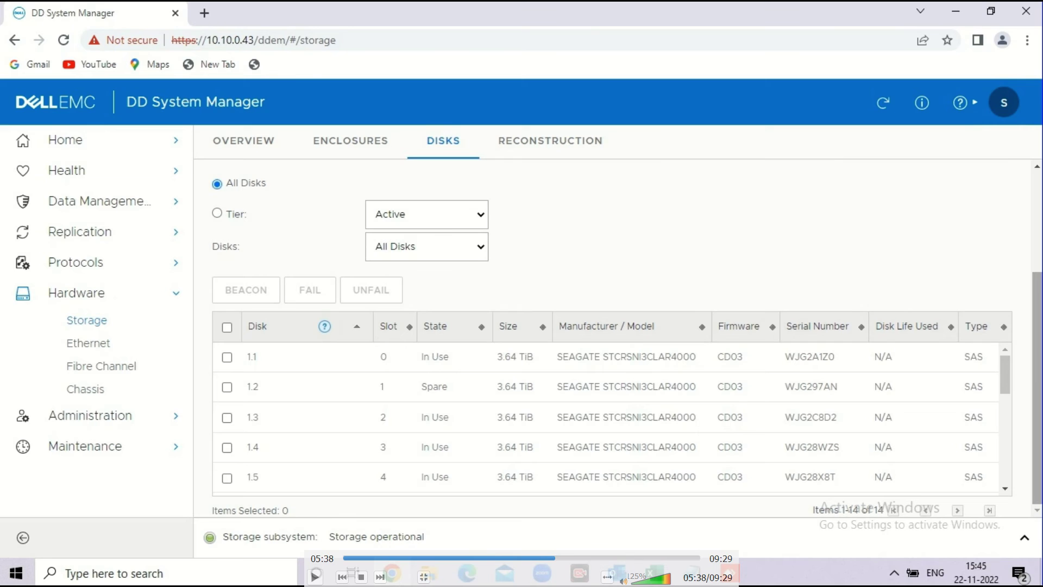
pyautogui.press('space')
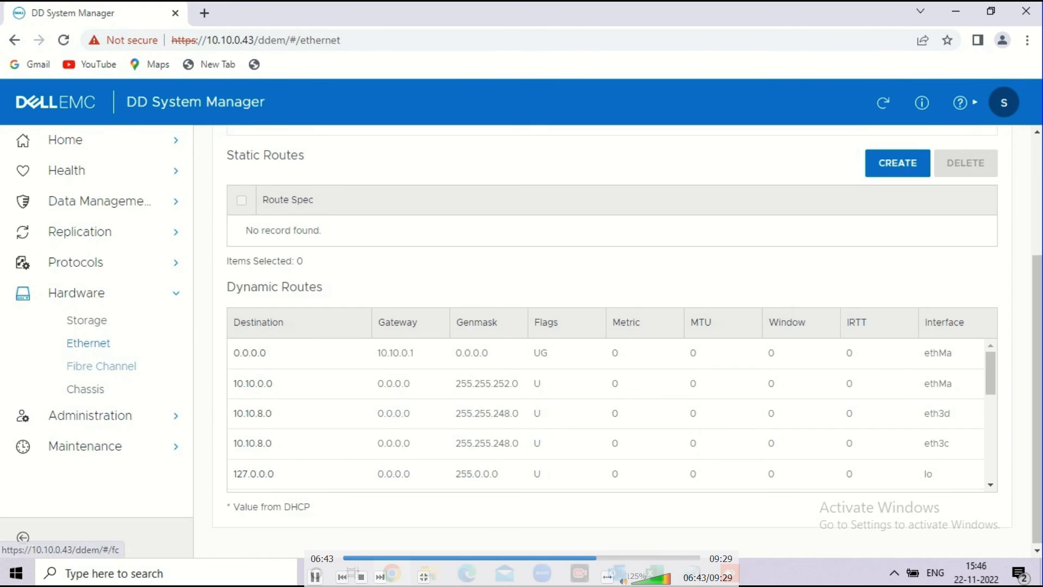
# Step: Inspect the ports and endpoints on the Fibre Channel hardware page and view the chassis layout
pyautogui.click(101, 366)
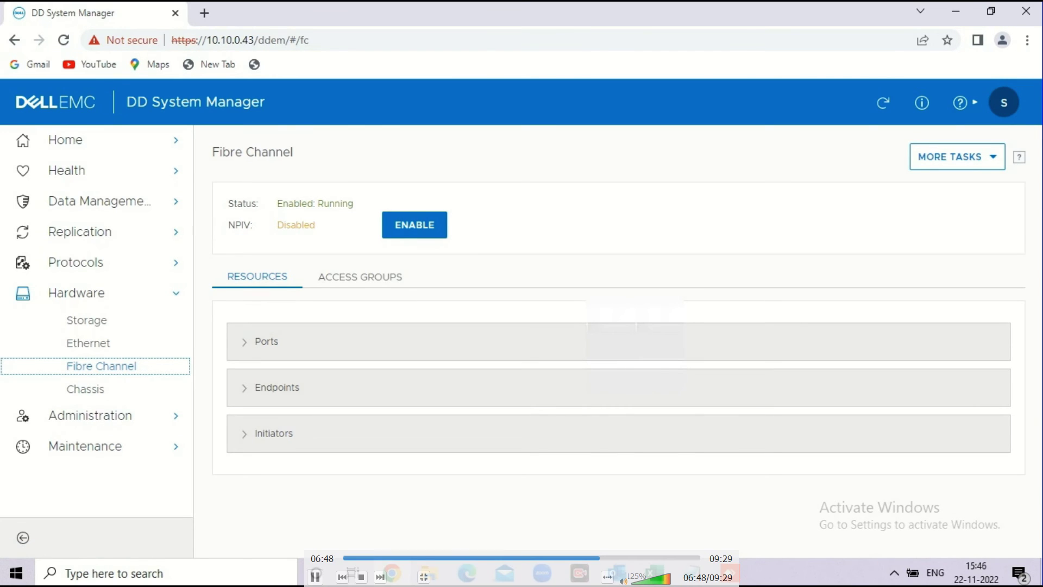
pyautogui.click(266, 341)
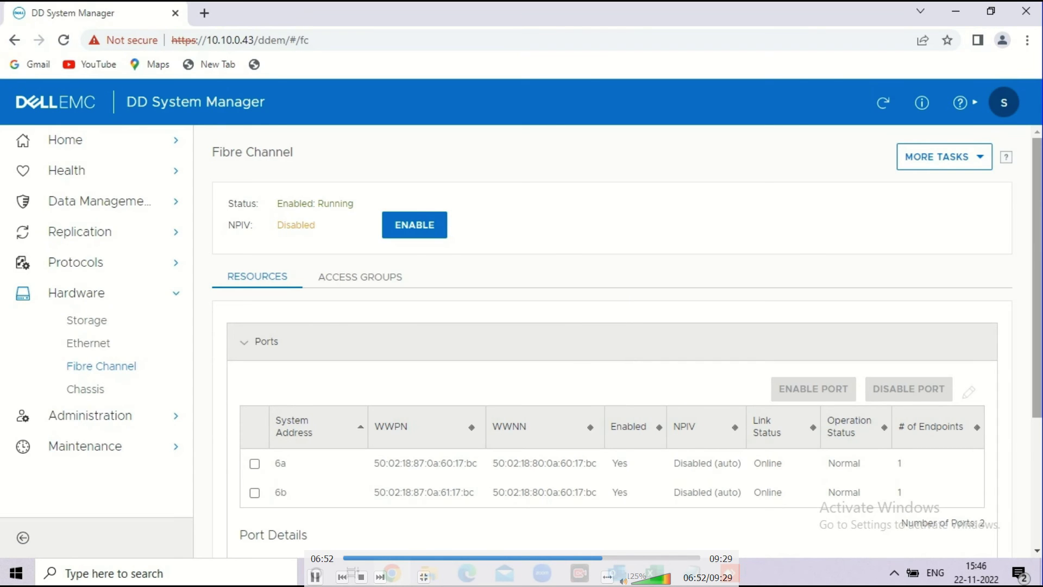
pyautogui.scroll(-2, 622, 342)
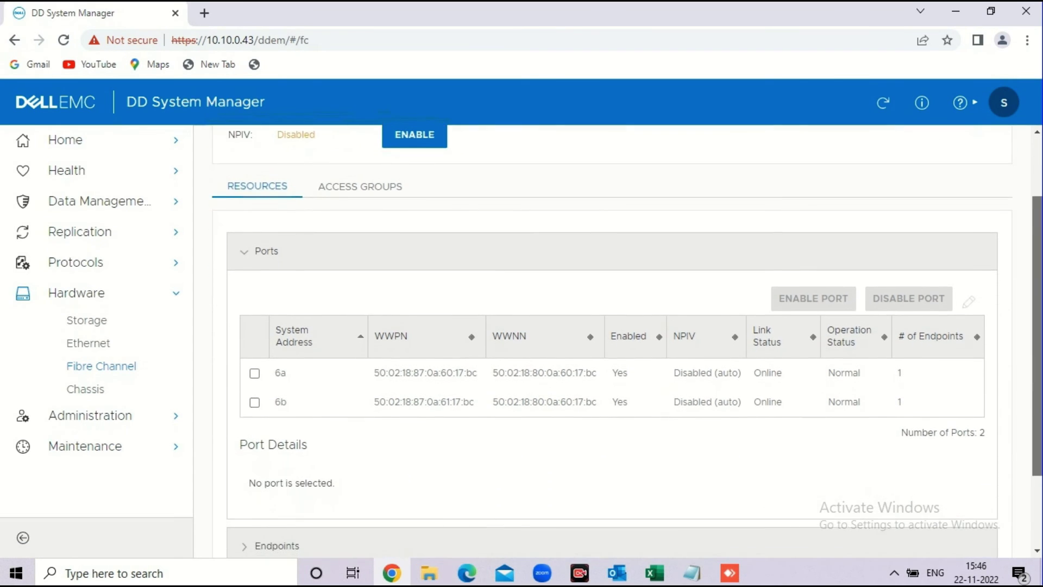
pyautogui.scroll(-2, 622, 342)
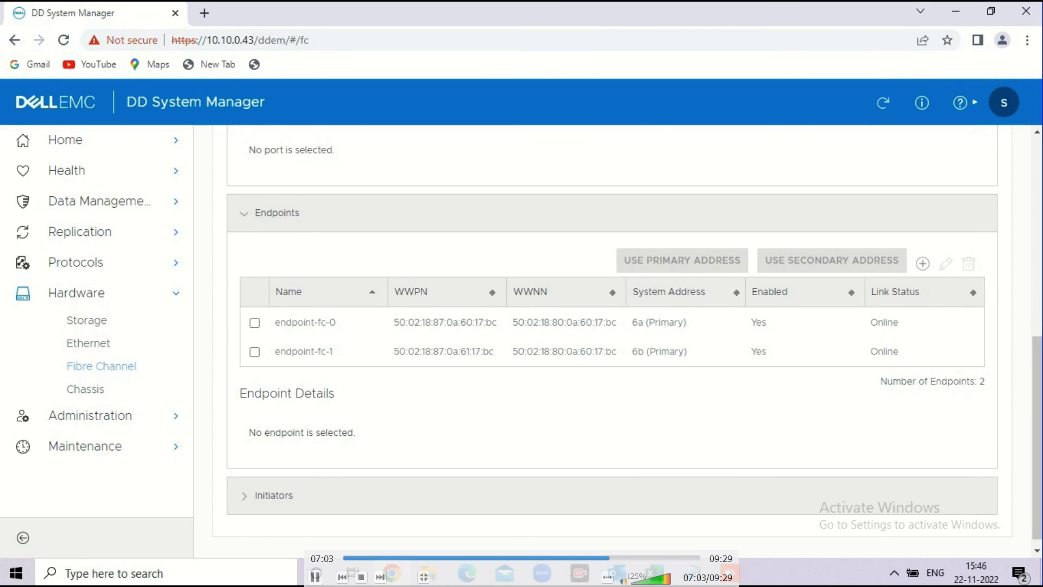
pyautogui.click(85, 389)
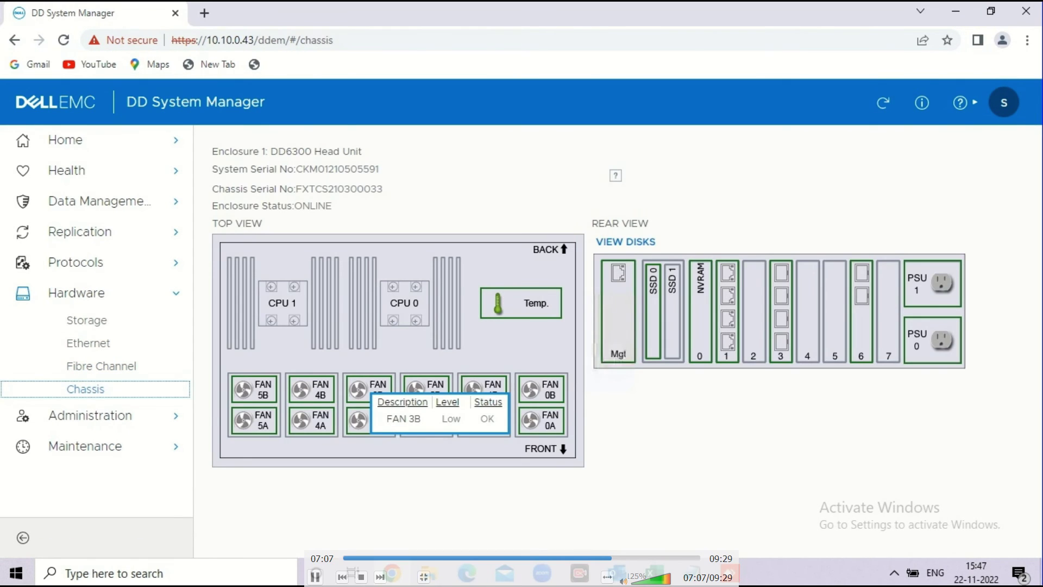
pyautogui.press('space')
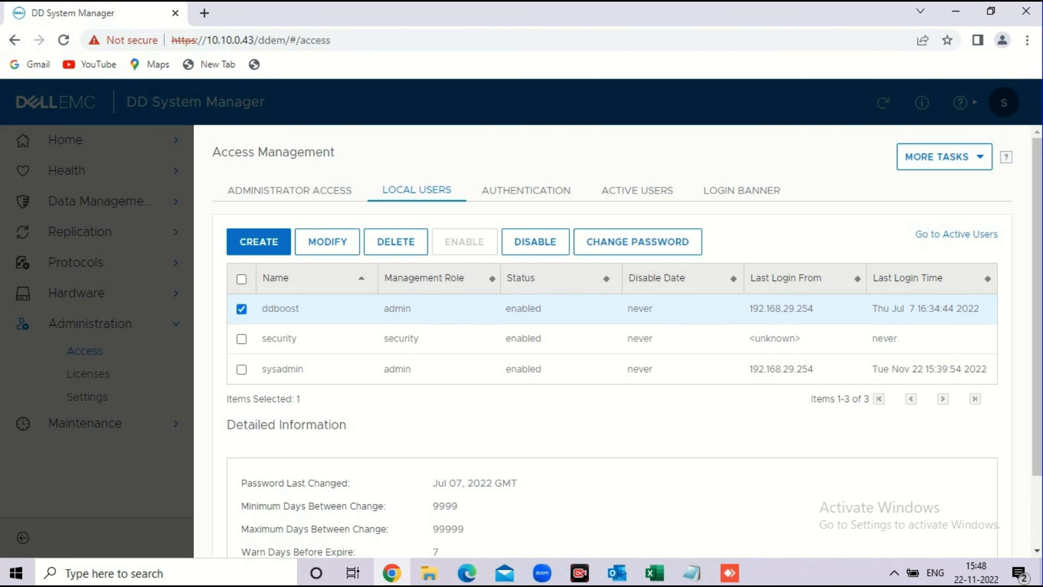
# Step: Review authentication, active users and the login banner in Access Management, and look through the feature licenses
pyautogui.click(526, 190)
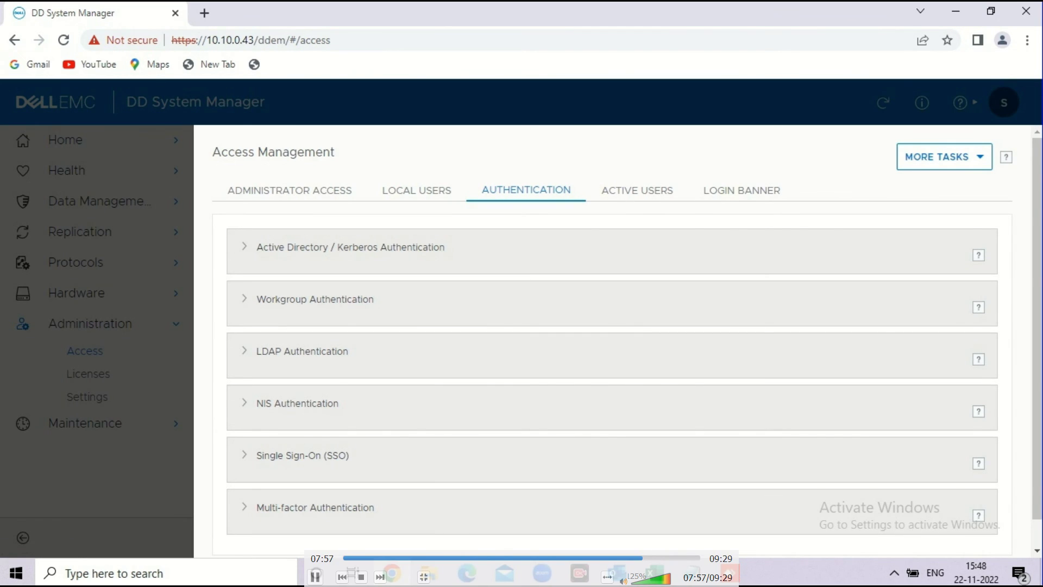
pyautogui.click(637, 190)
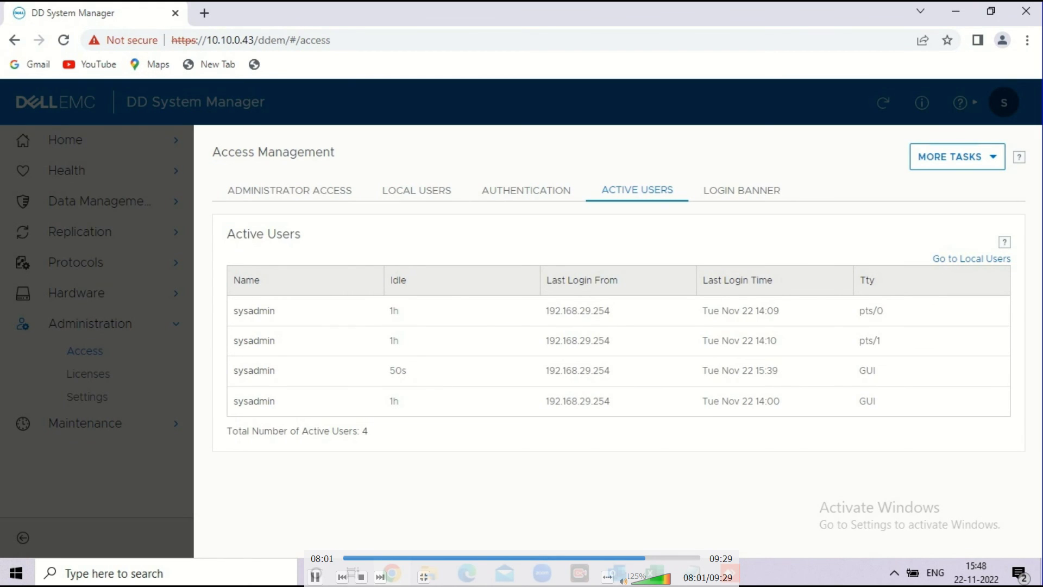
pyautogui.click(741, 190)
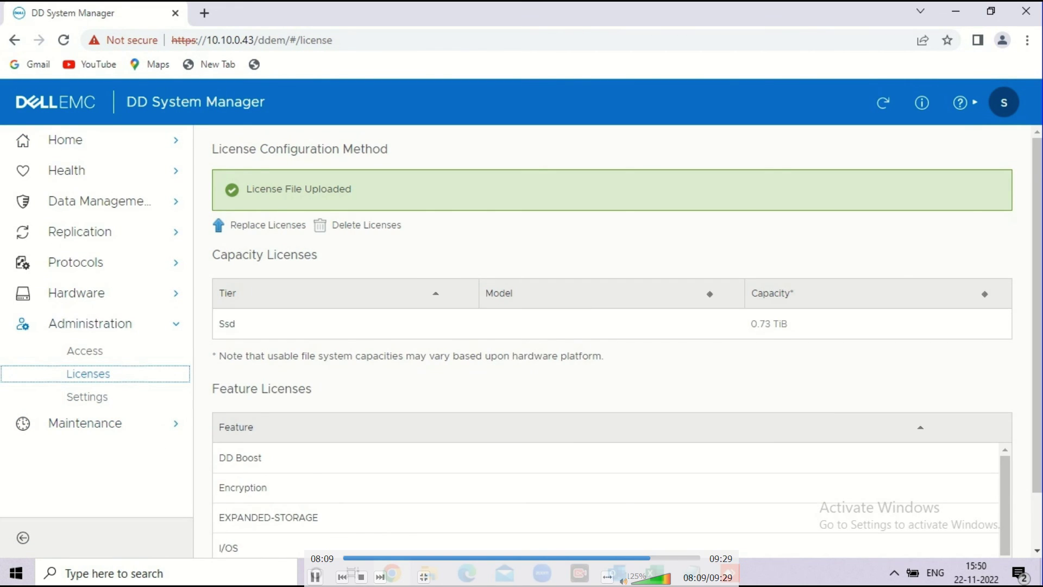
pyautogui.scroll(-1, 606, 500)
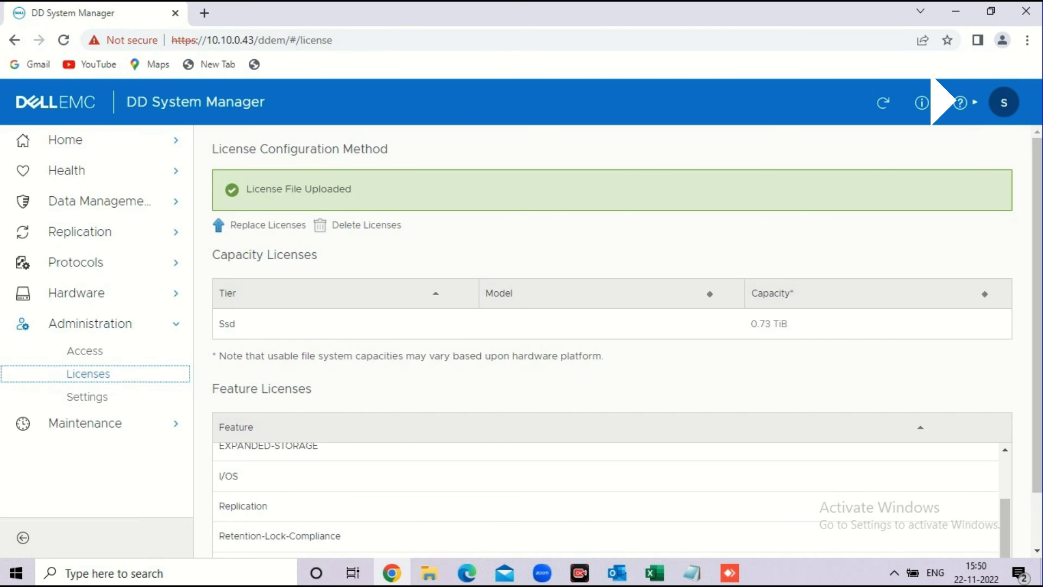
pyautogui.hotkey('ctrl', '-')
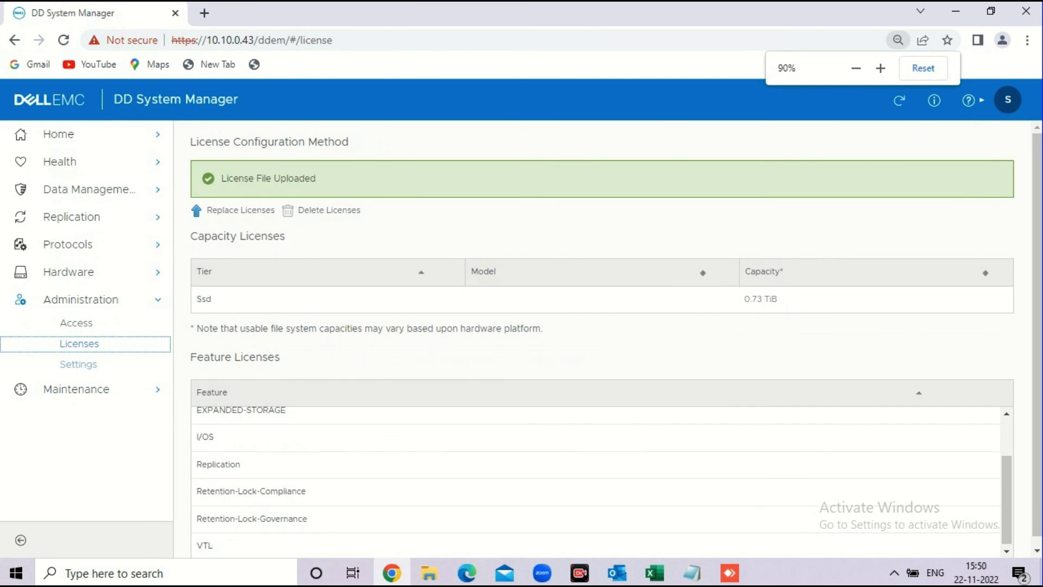
# Step: Review the mail server, time and date, system properties and SNMP settings under General Configuration, highlighting the NTP server address
pyautogui.click(78, 364)
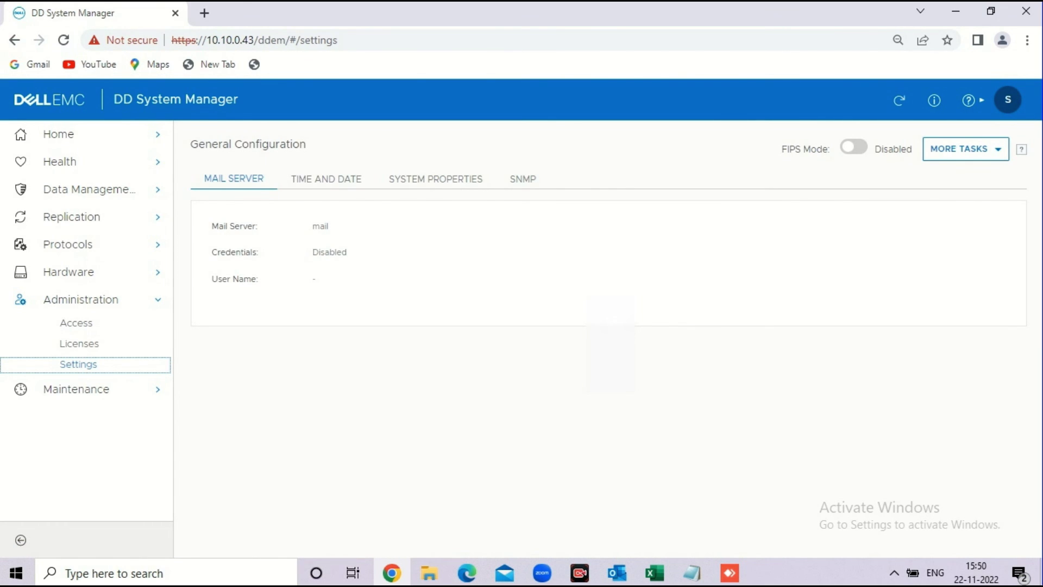
pyautogui.click(326, 179)
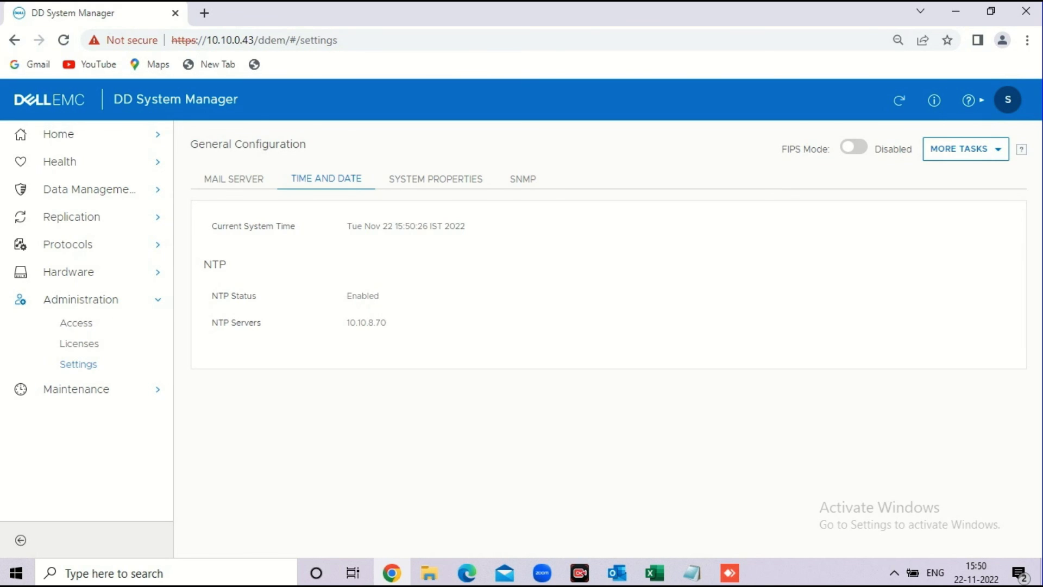
pyautogui.moveTo(347, 323); pyautogui.dragTo(387, 323)
pyautogui.click(435, 179)
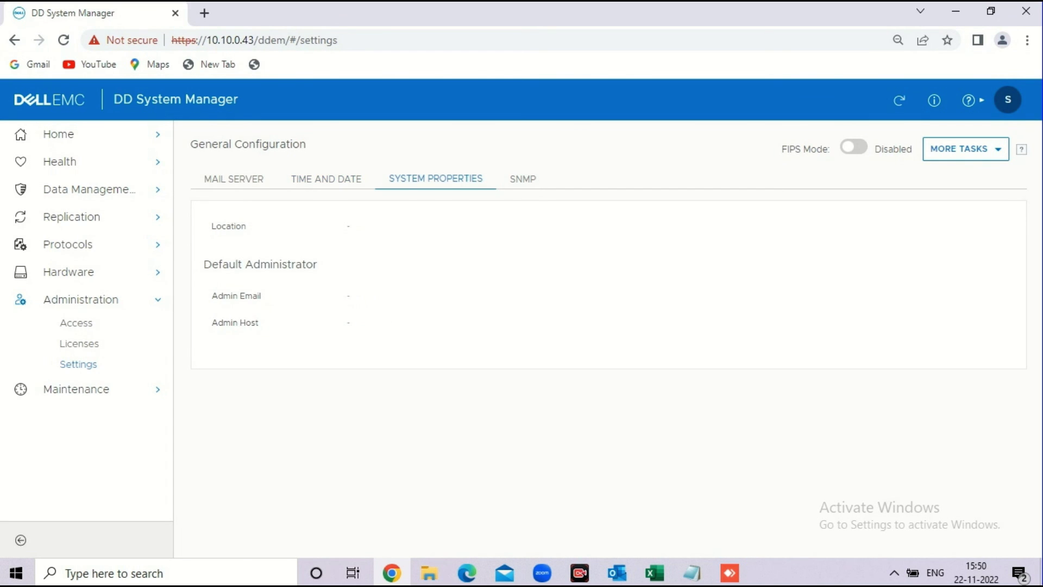
pyautogui.click(523, 179)
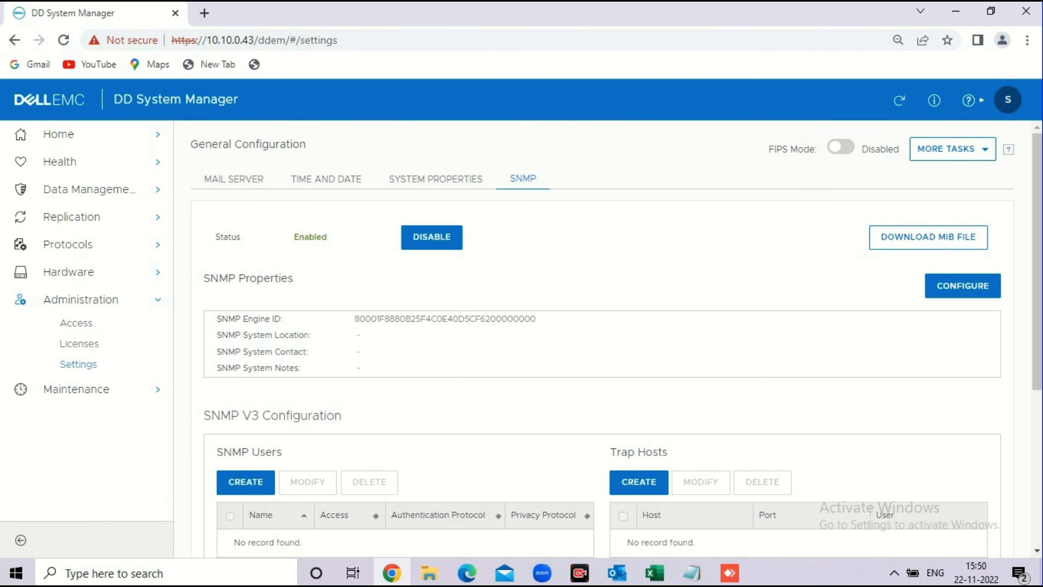
pyautogui.scroll(-2, 602, 336)
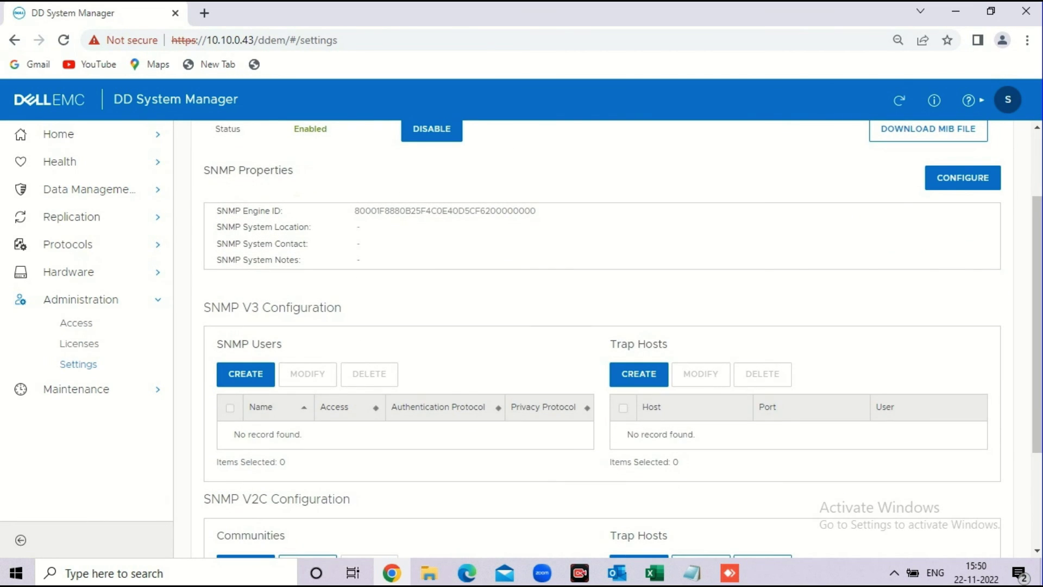
pyautogui.scroll(-3, 602, 337)
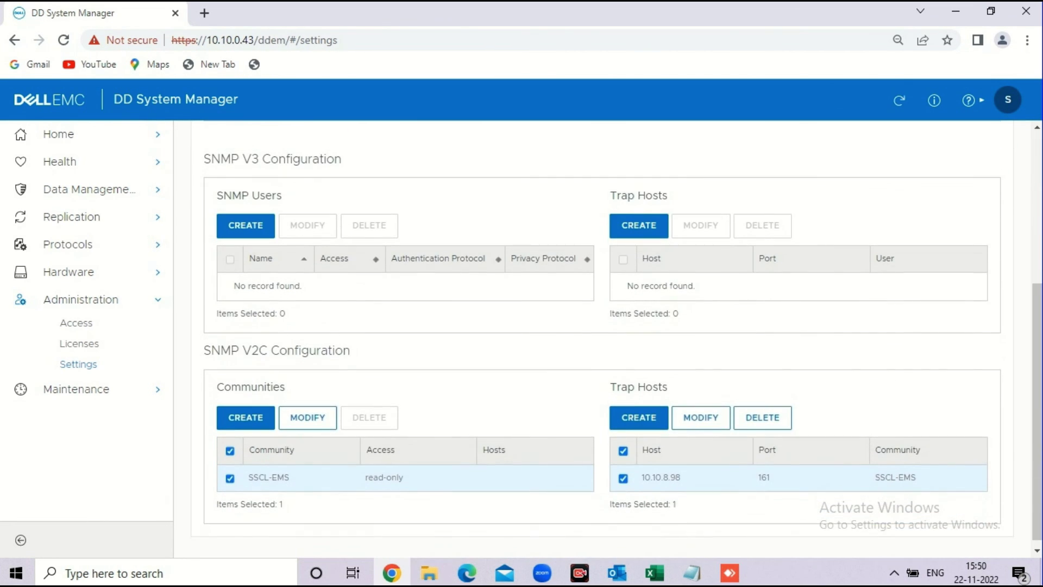
# Step: View the Maintenance pages for system, support, logs and IPMI
pyautogui.click(87, 389)
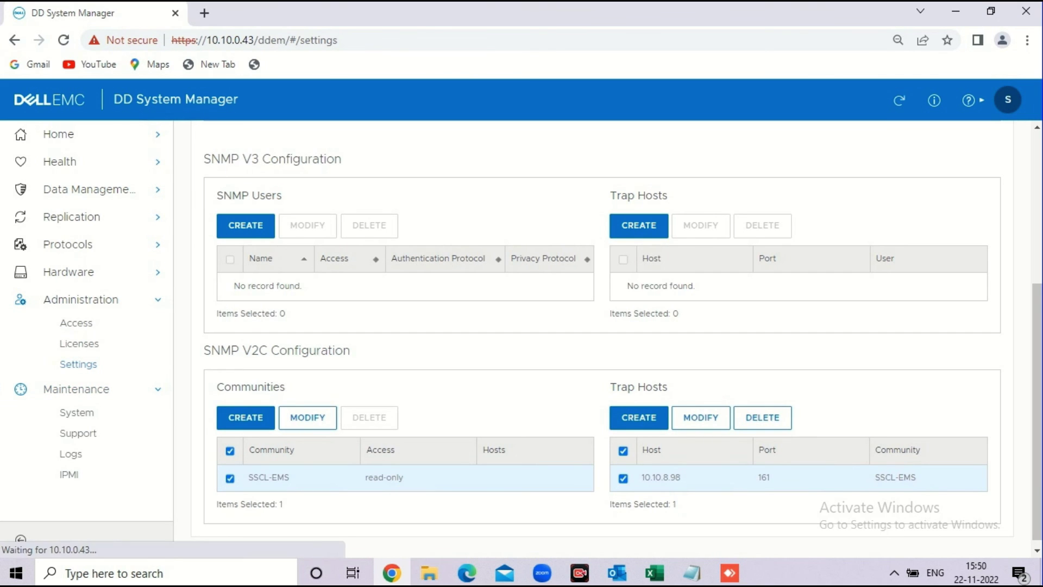
pyautogui.click(77, 412)
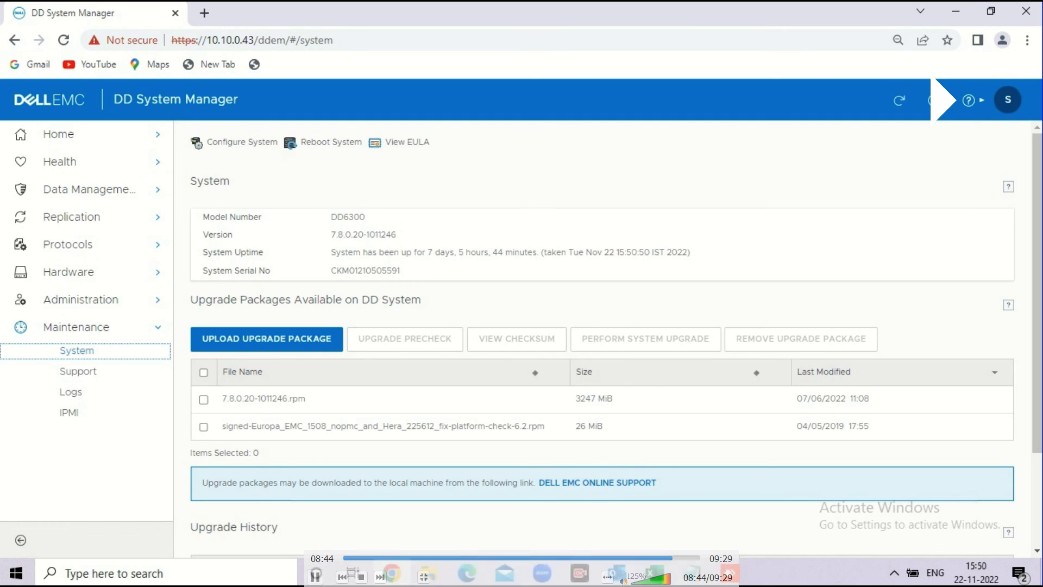
pyautogui.press('space')
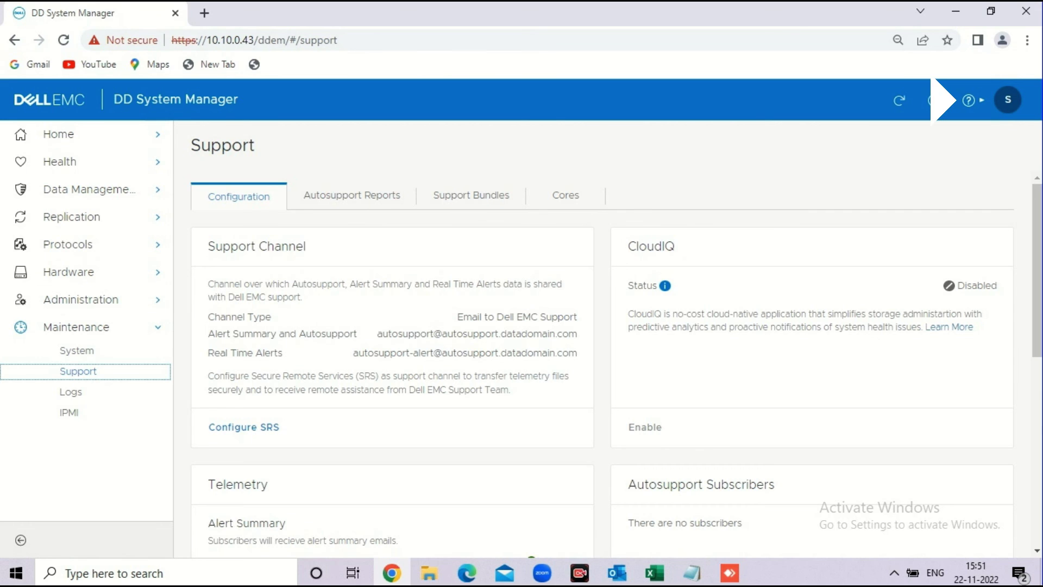
pyautogui.click(71, 391)
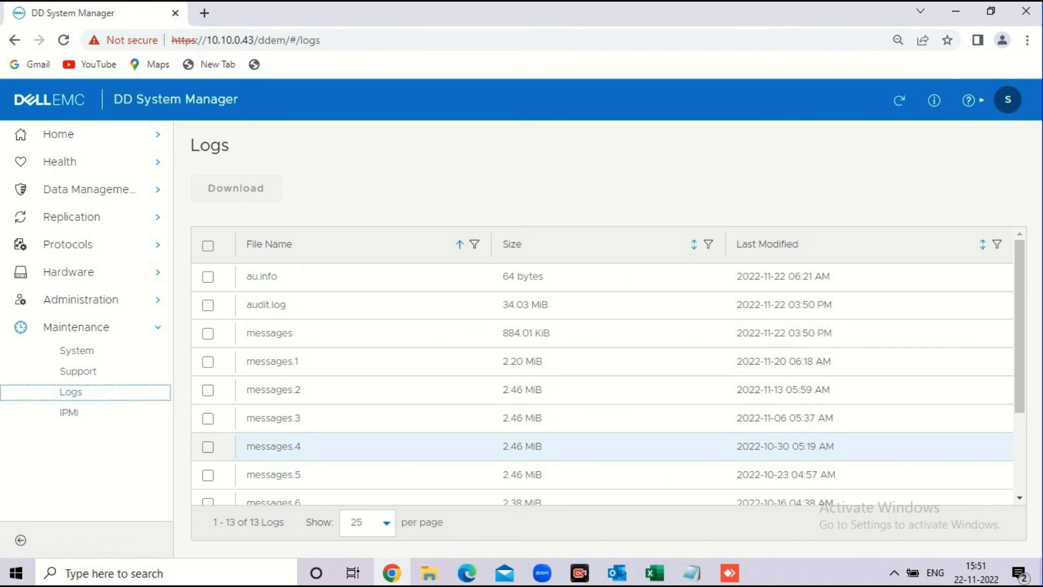
pyautogui.scroll(-3, 597, 337)
pyautogui.click(69, 412)
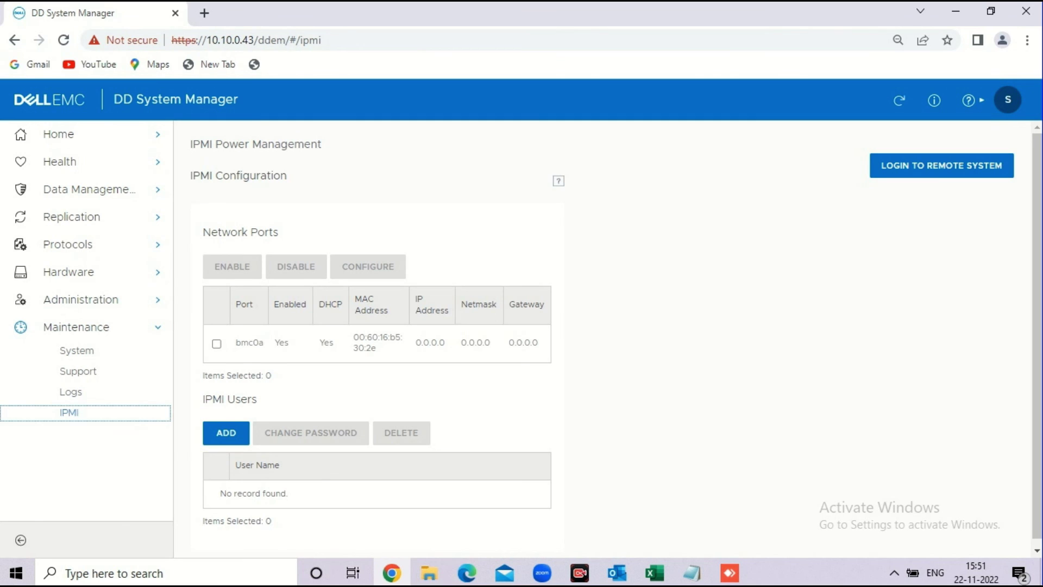
# Step: Log out of the current administrator session
pyautogui.click(1007, 100)
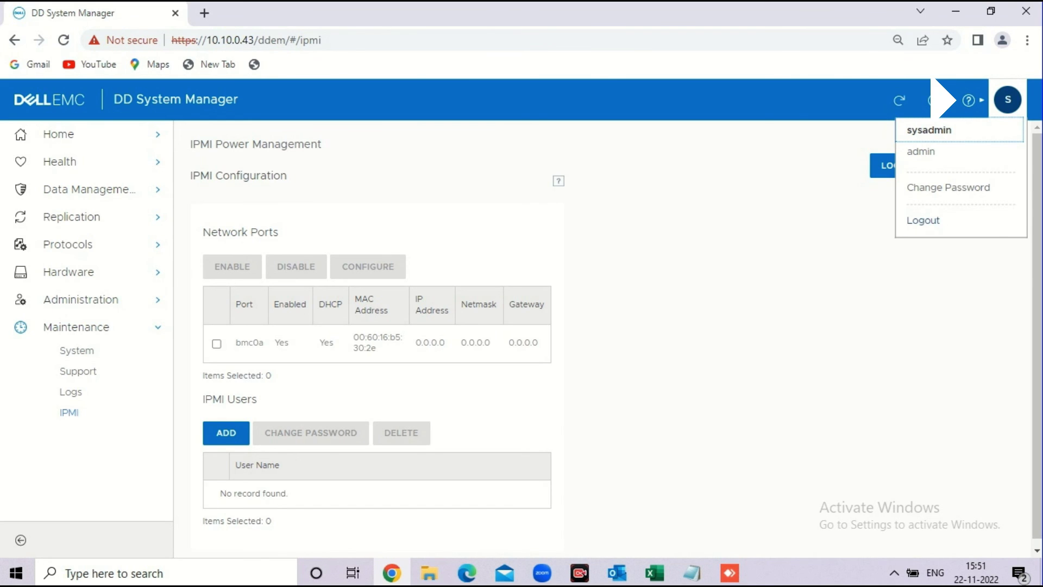
pyautogui.click(924, 220)
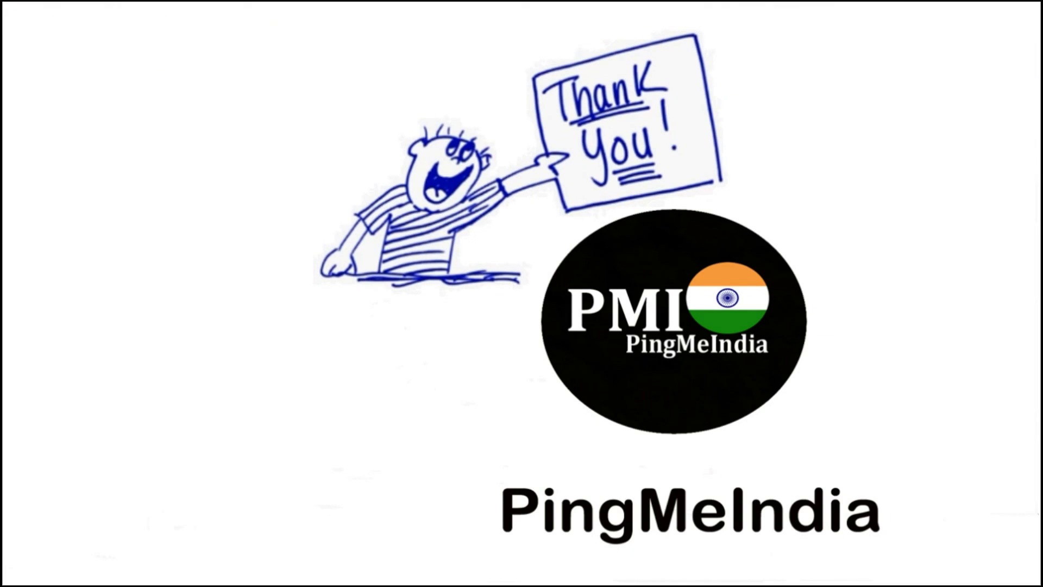